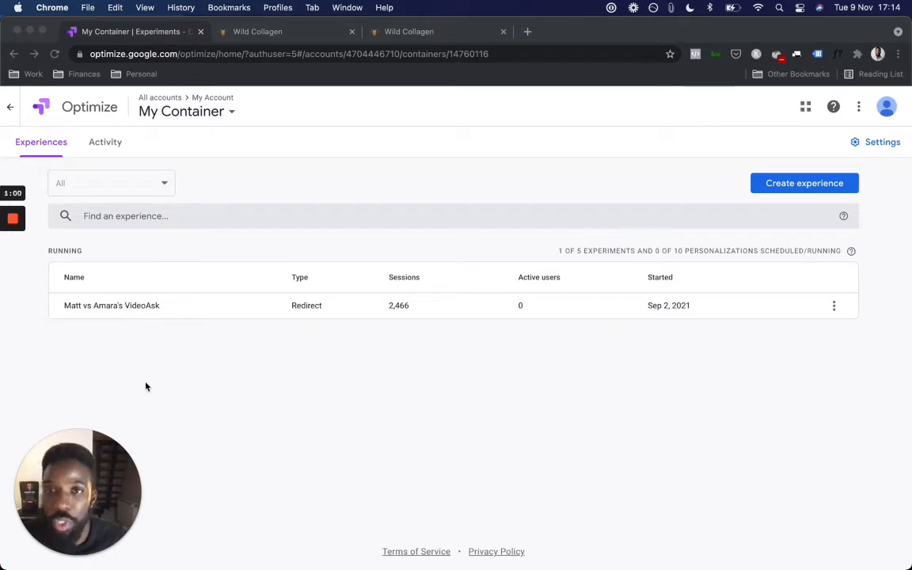
Step: Review the original Wild Collagen product page, then switch to the wild-collagen-m variant page
click(263, 33)
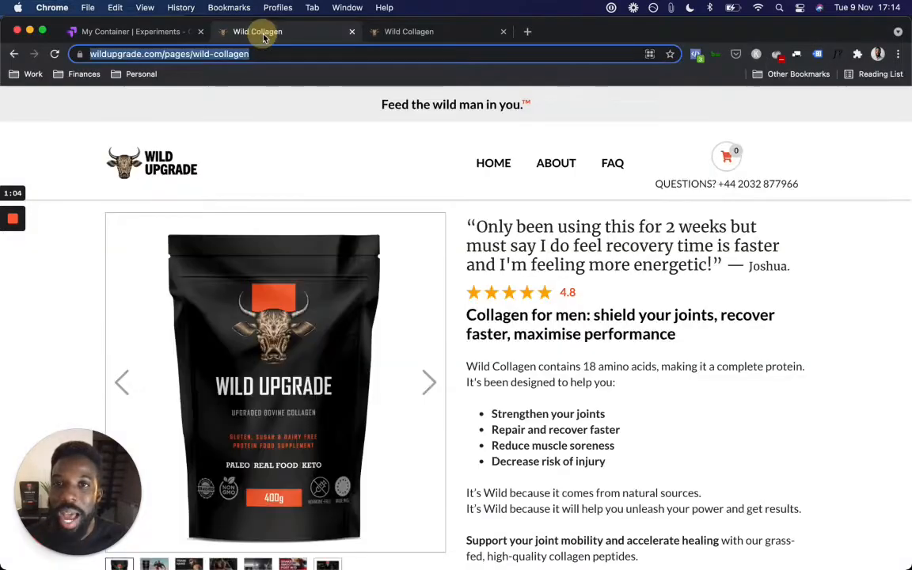
scroll(406, 214, down, 5)
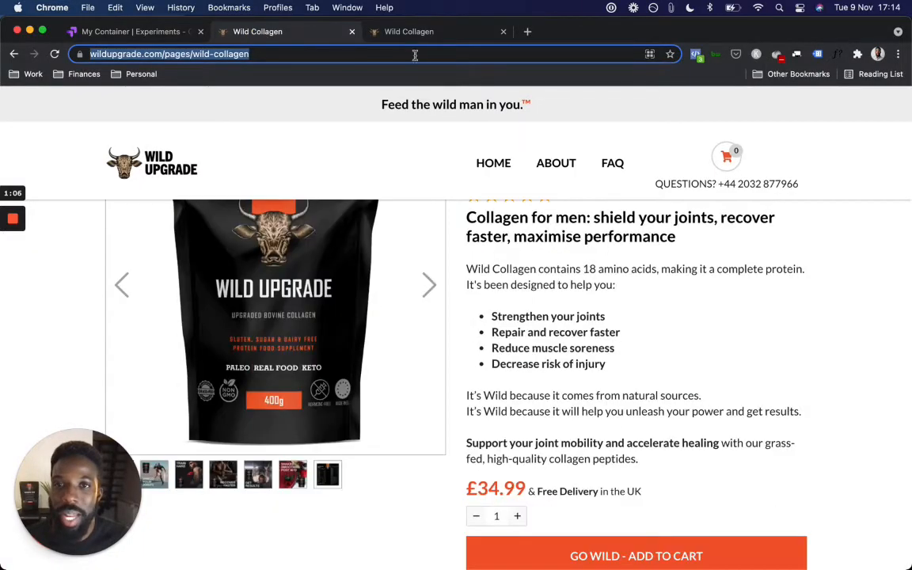
scroll(527, 344, up, 10)
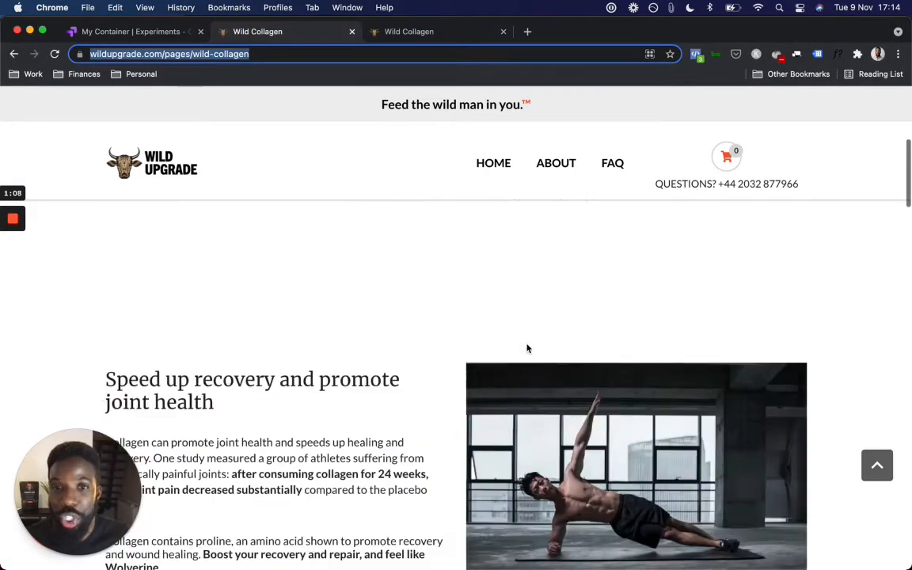
scroll(527, 348, down, 10)
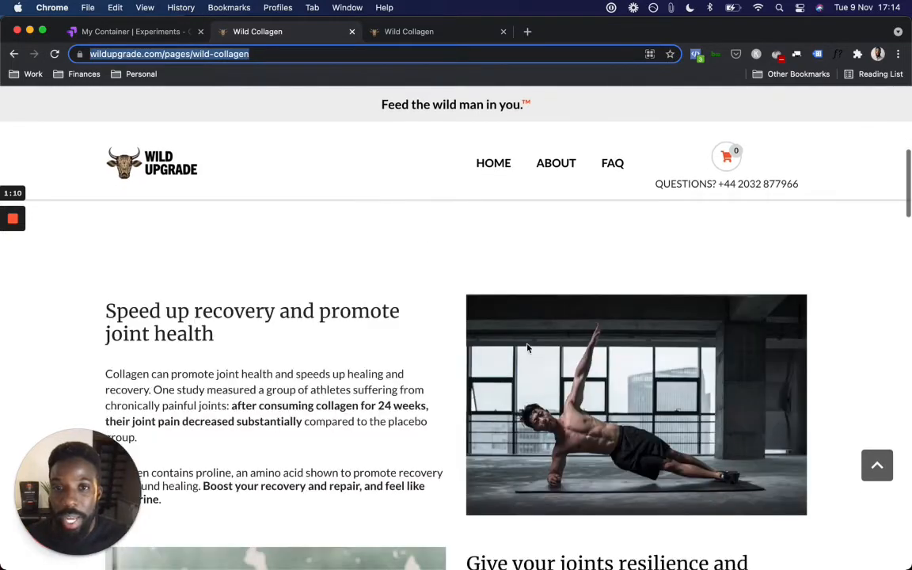
scroll(527, 348, down, 5)
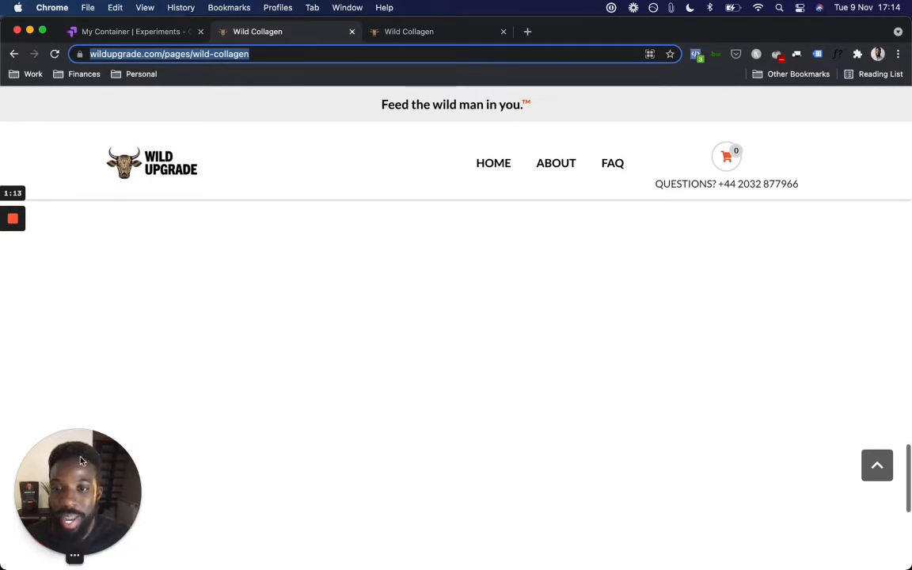
drag(80, 460, 606, 497)
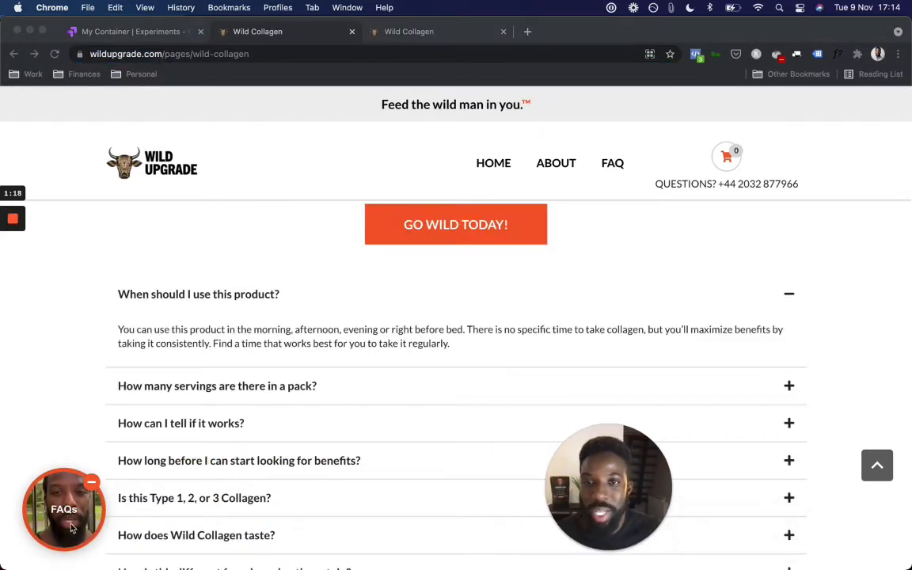
click(413, 35)
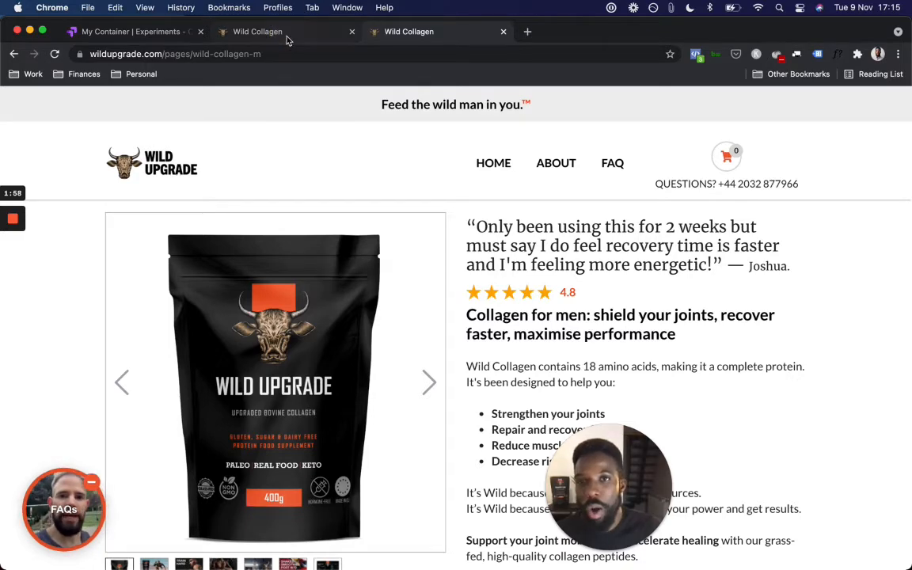
click(288, 38)
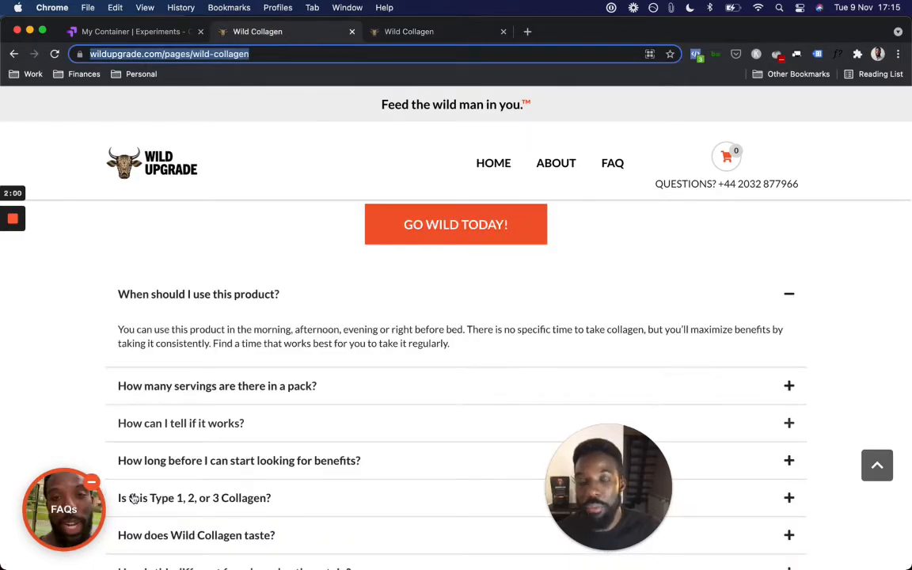
click(160, 31)
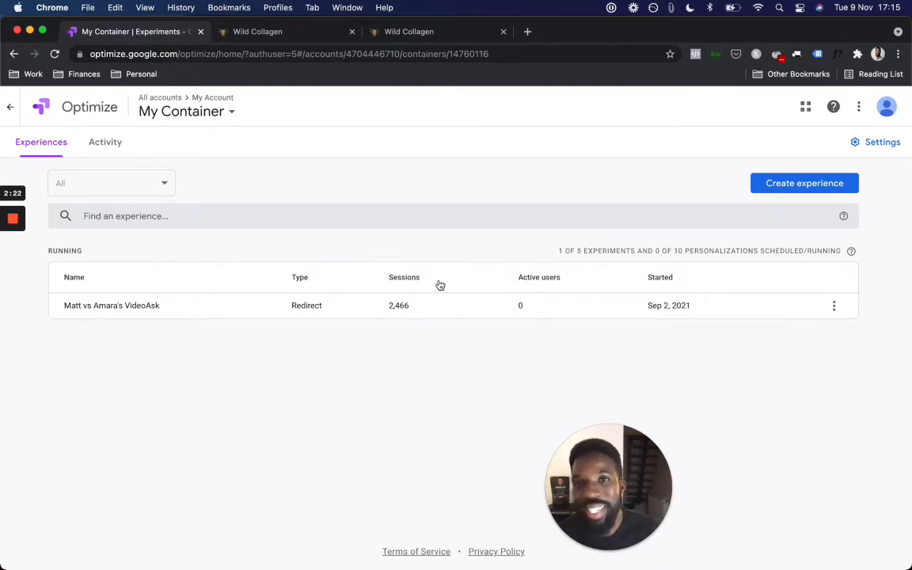
click(307, 37)
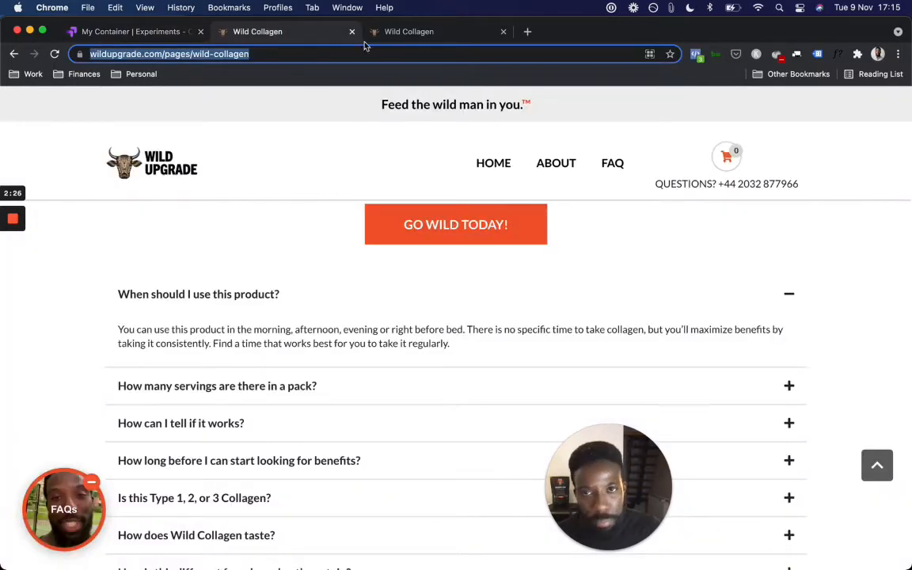
click(440, 35)
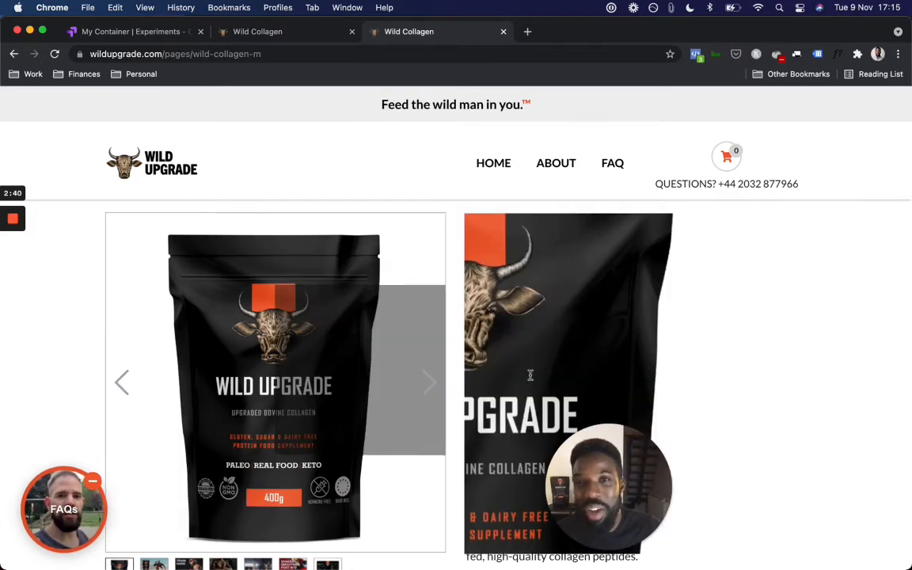
Step: Check the wild-collagen-m page's address, then return to the My Container experiments list
scroll(691, 381, down, 3)
scroll(858, 384, down, 5)
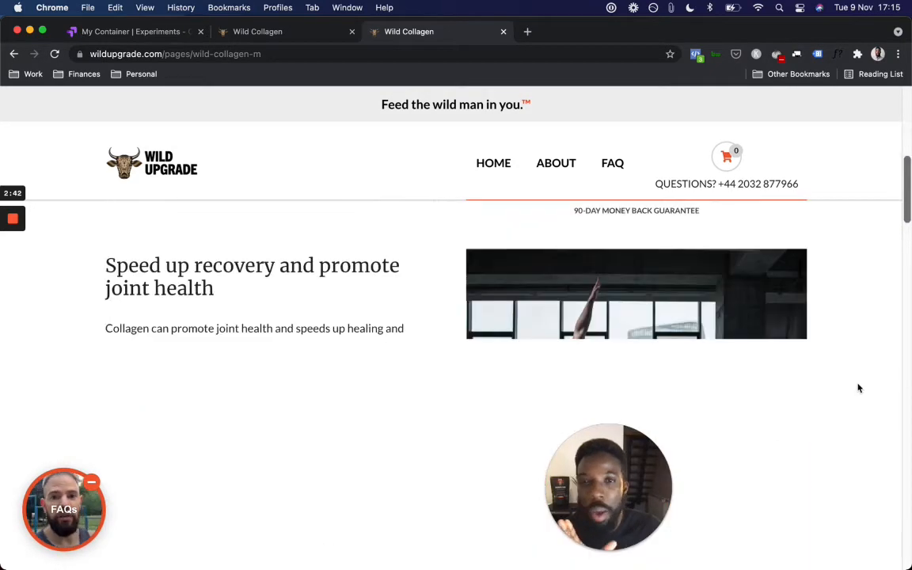
scroll(857, 386, up, 6)
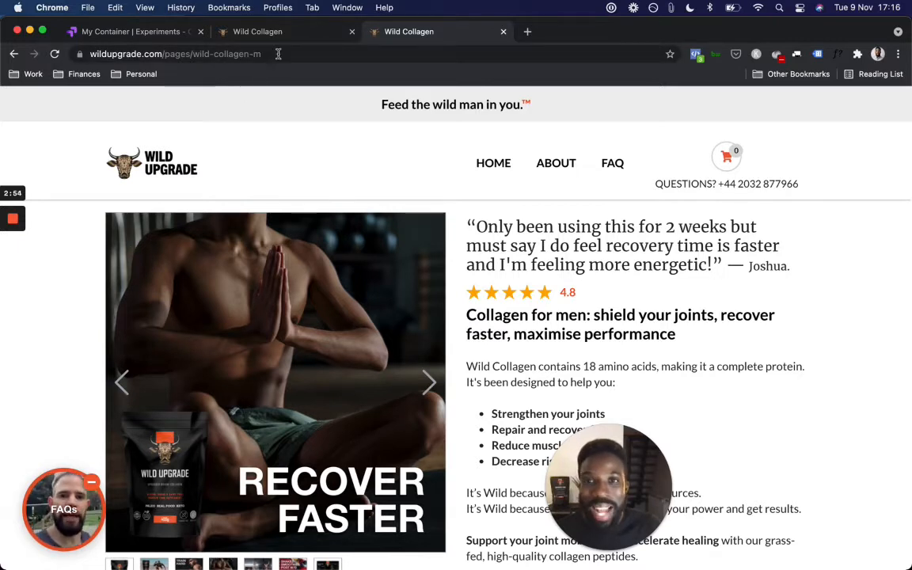
click(152, 54)
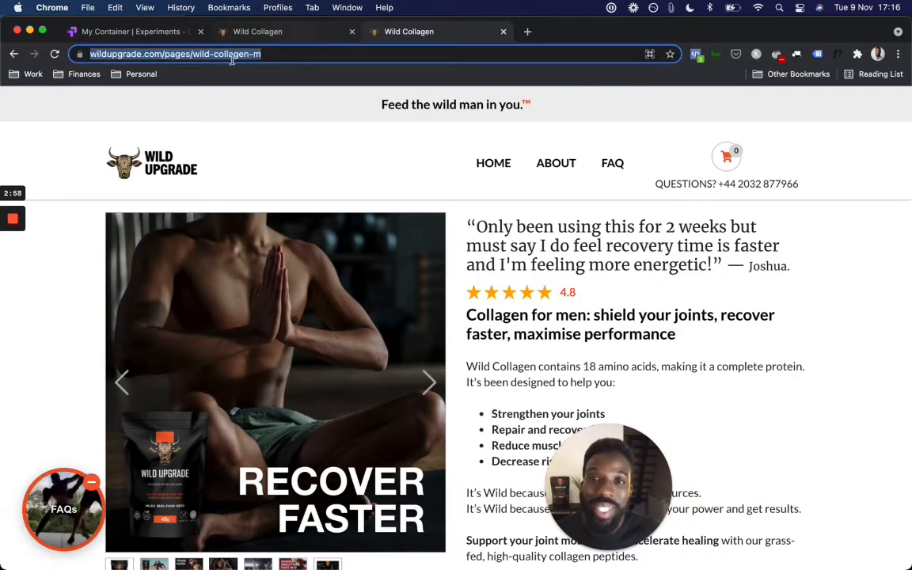
key(ctrl+shift+Tab)
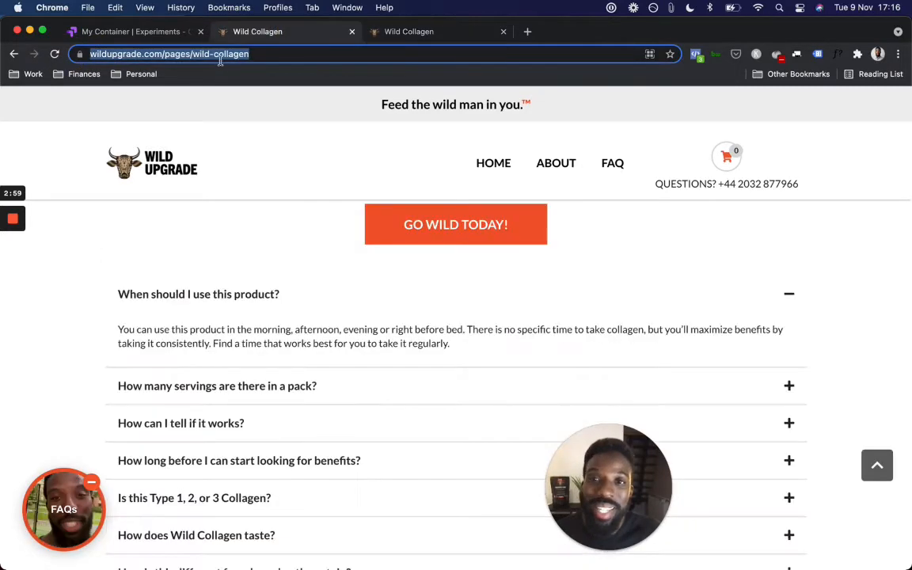
click(123, 35)
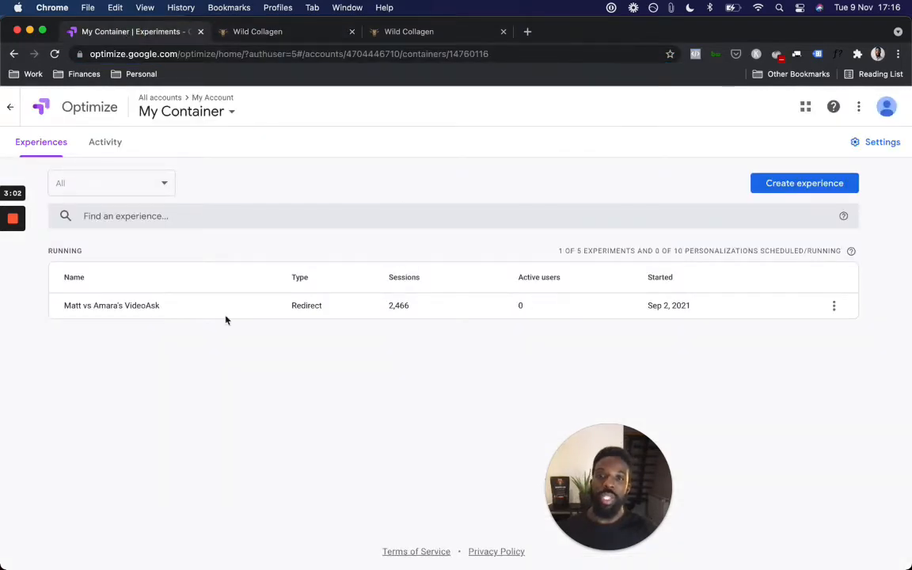
Step: Start a new experience named 'Demo' with Redirect test as its type
click(793, 185)
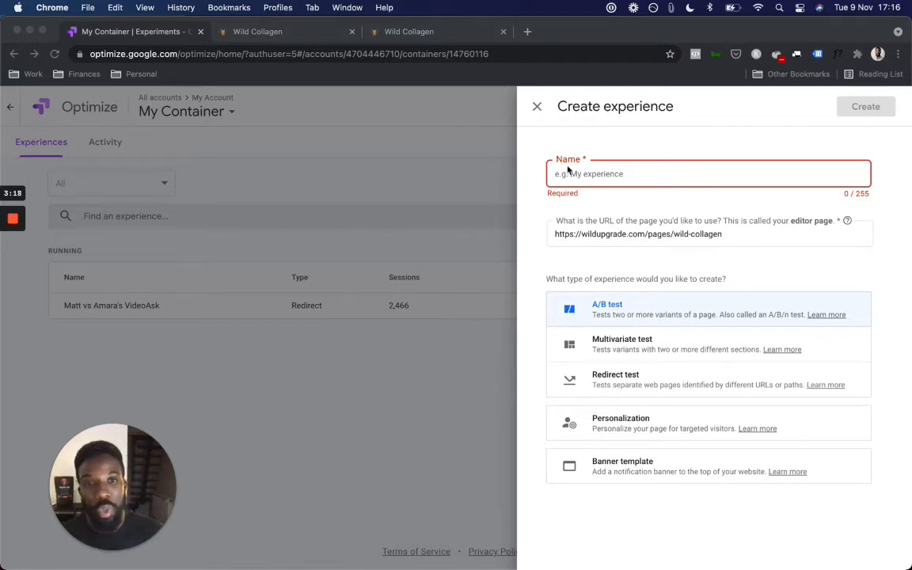
click(609, 173)
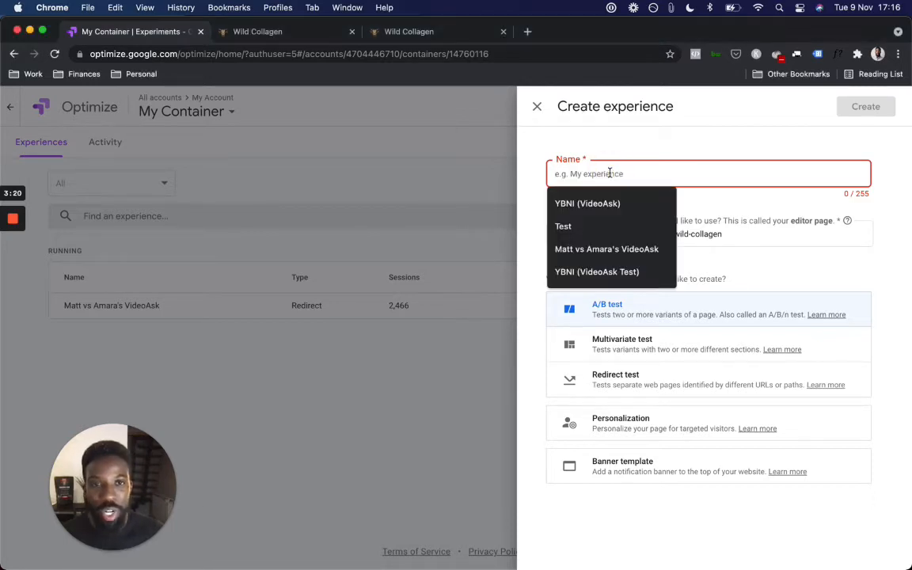
text(Demo)
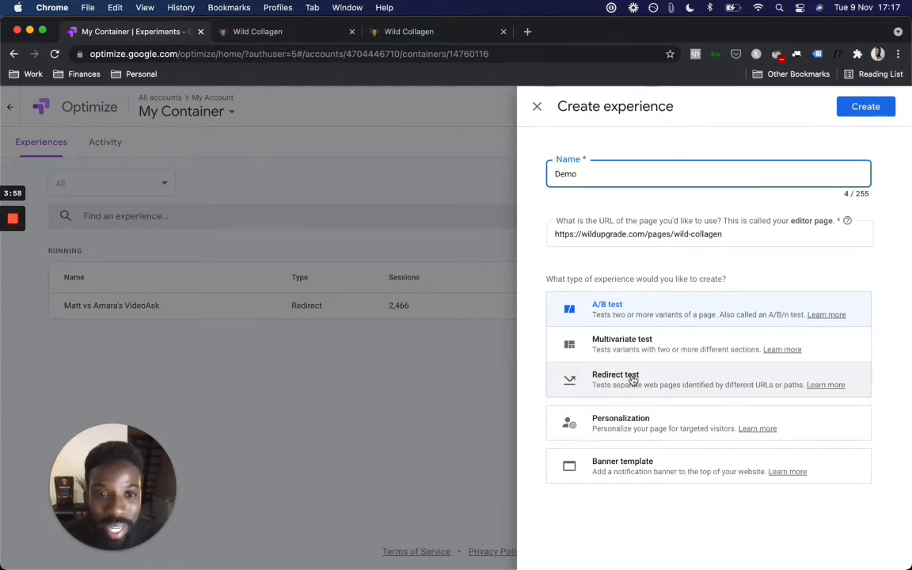
click(631, 379)
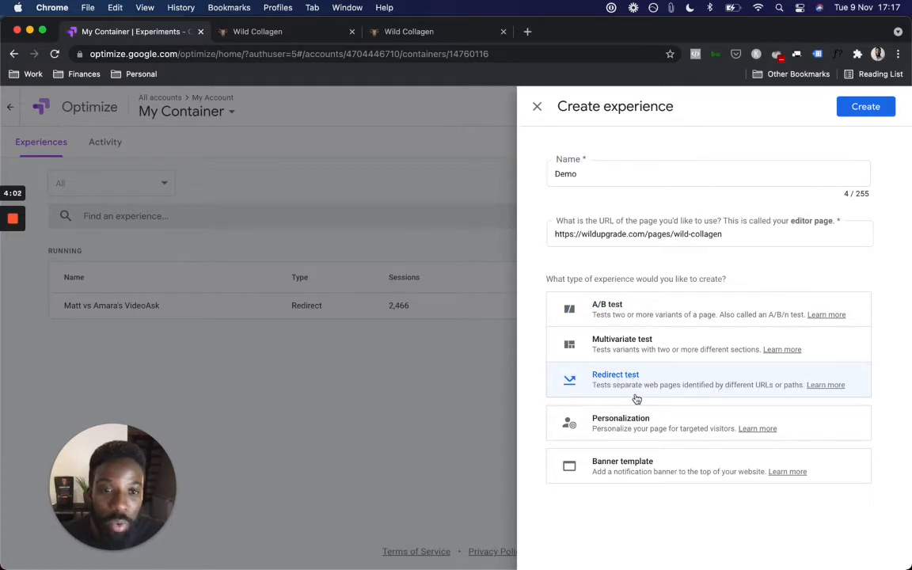
click(648, 379)
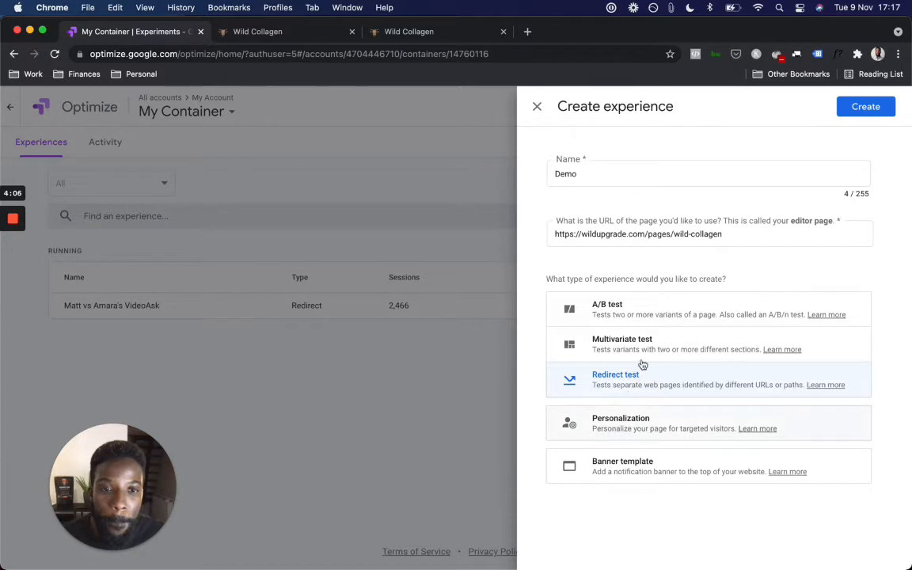
Step: Create the Demo redirect test and begin adding a variant from its details page
click(870, 106)
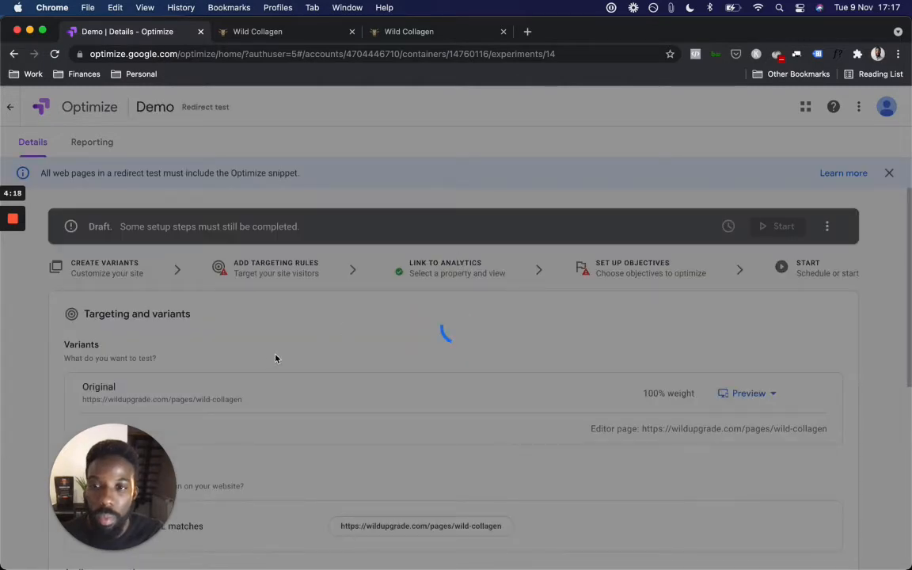
scroll(276, 358, down, 2)
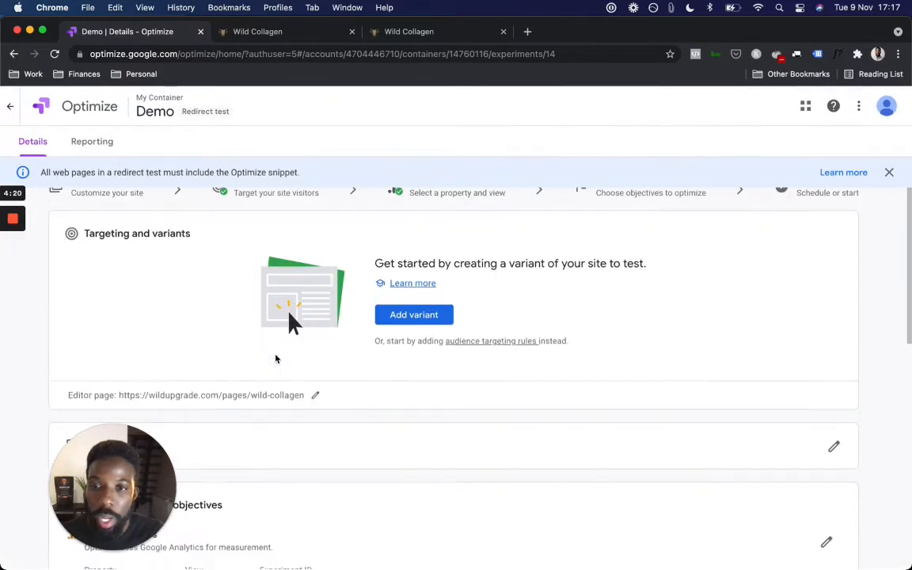
scroll(276, 358, up, 2)
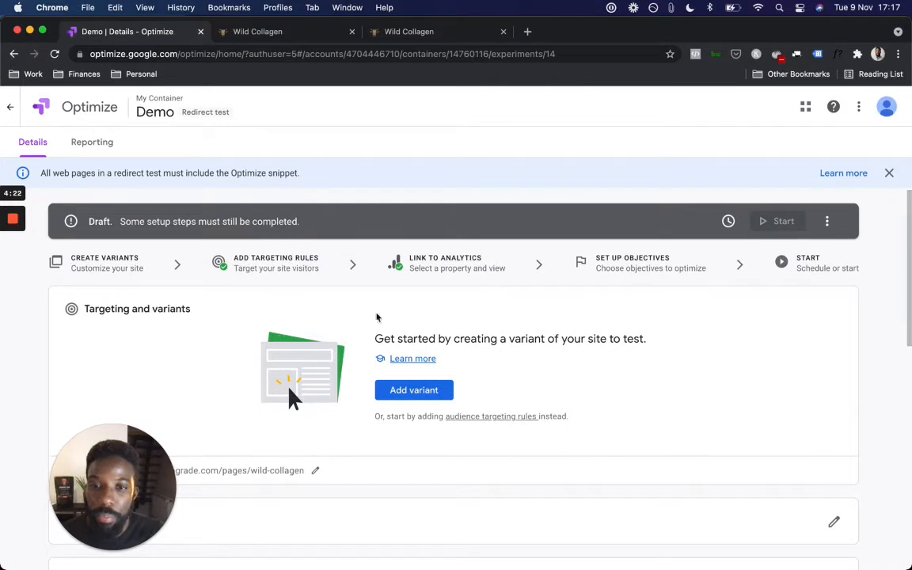
scroll(138, 317, down, 1)
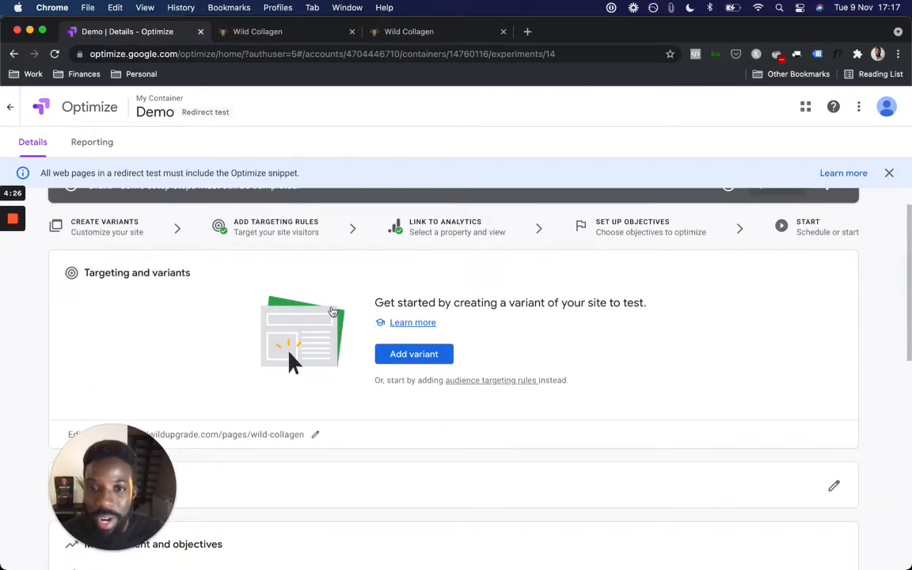
click(409, 357)
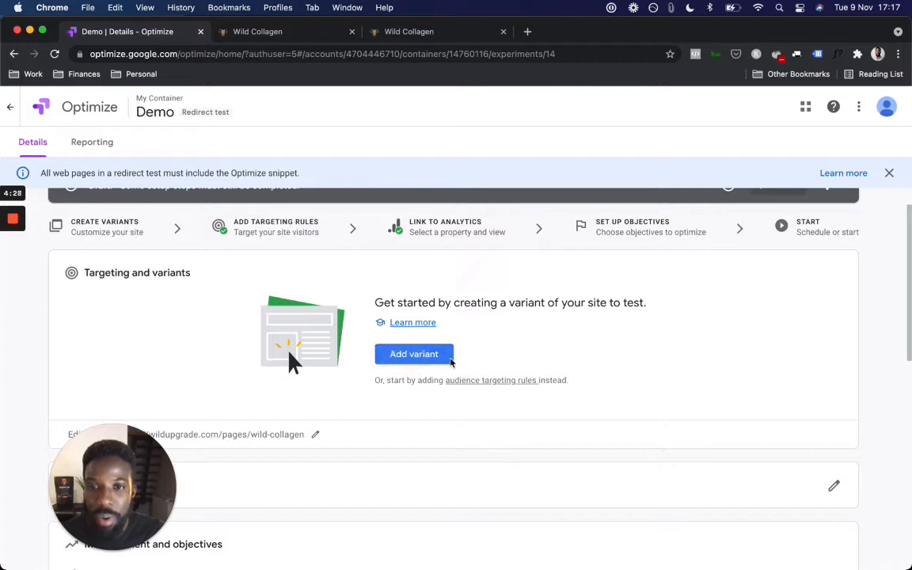
click(380, 363)
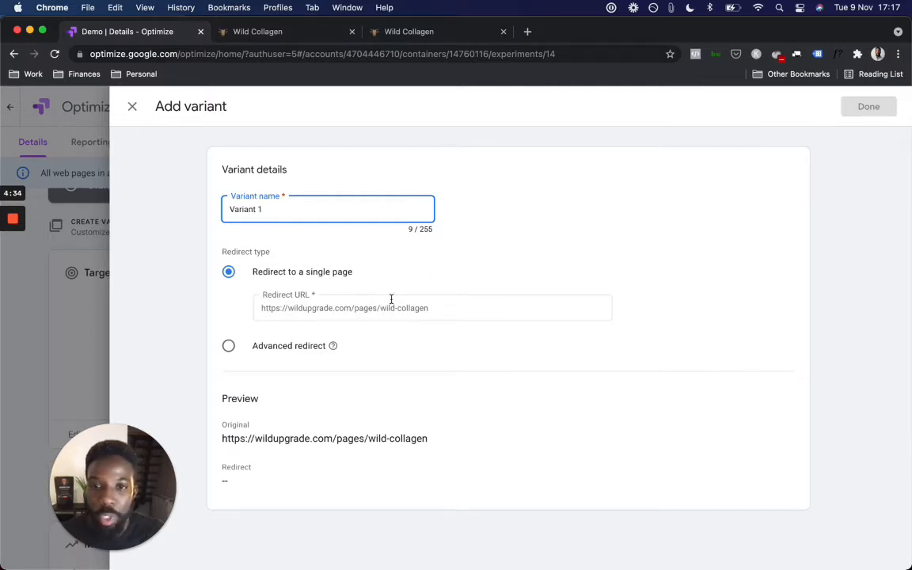
click(431, 308)
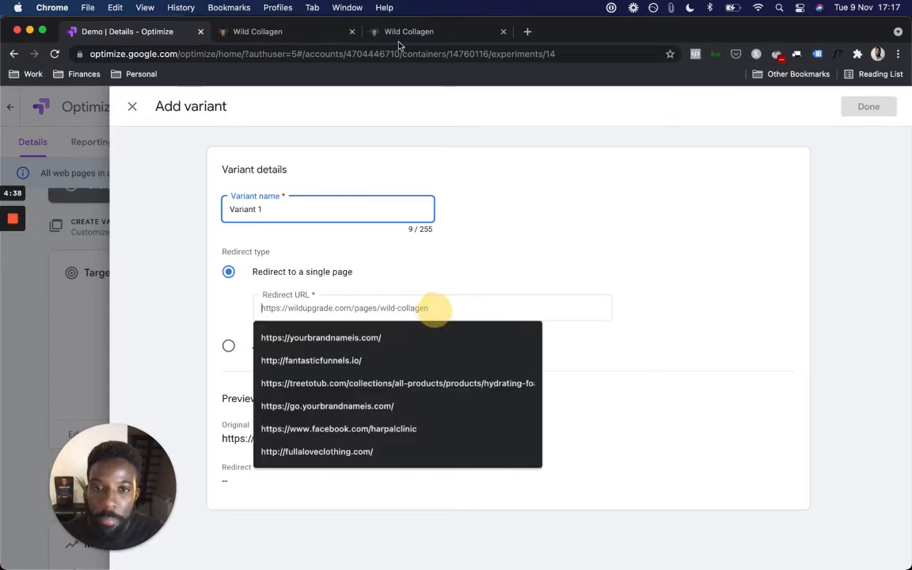
click(408, 32)
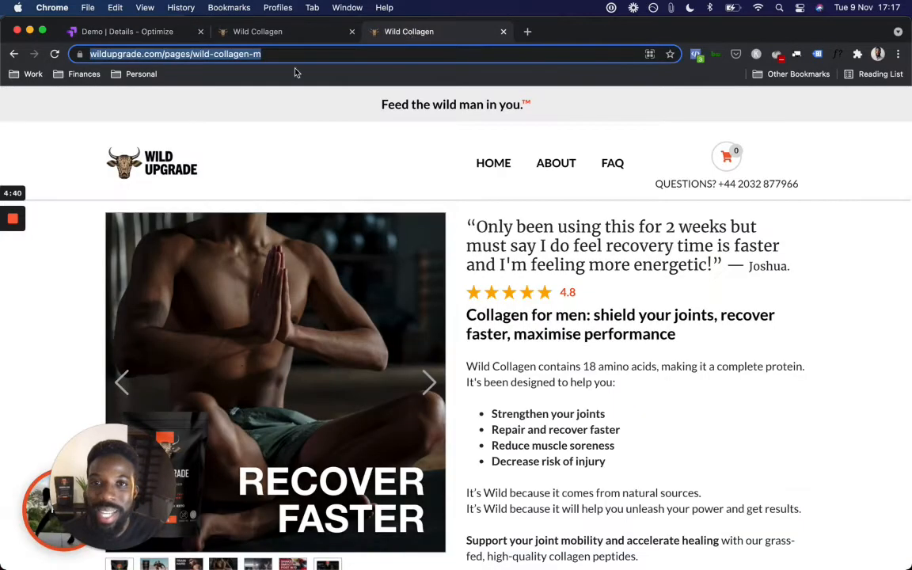
drag(278, 55, 87, 49)
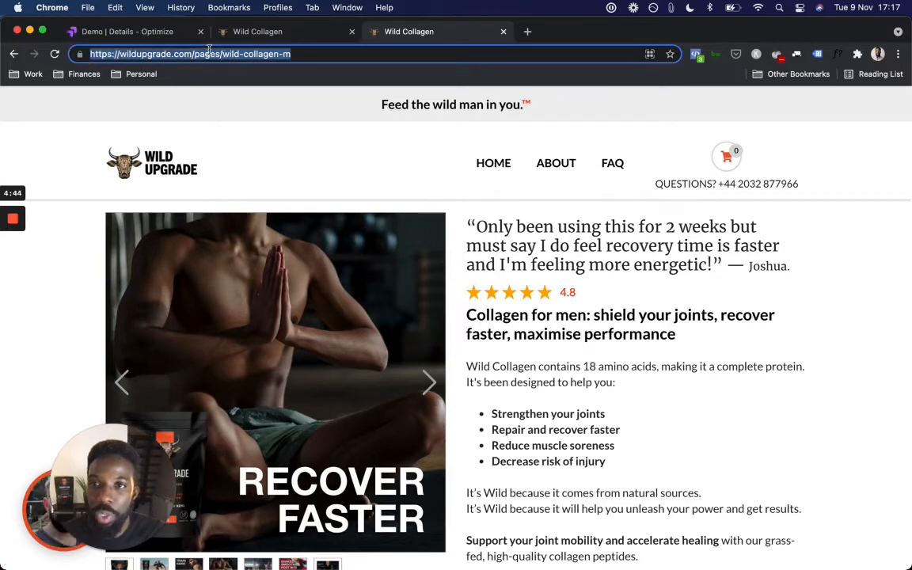
key(super+c)
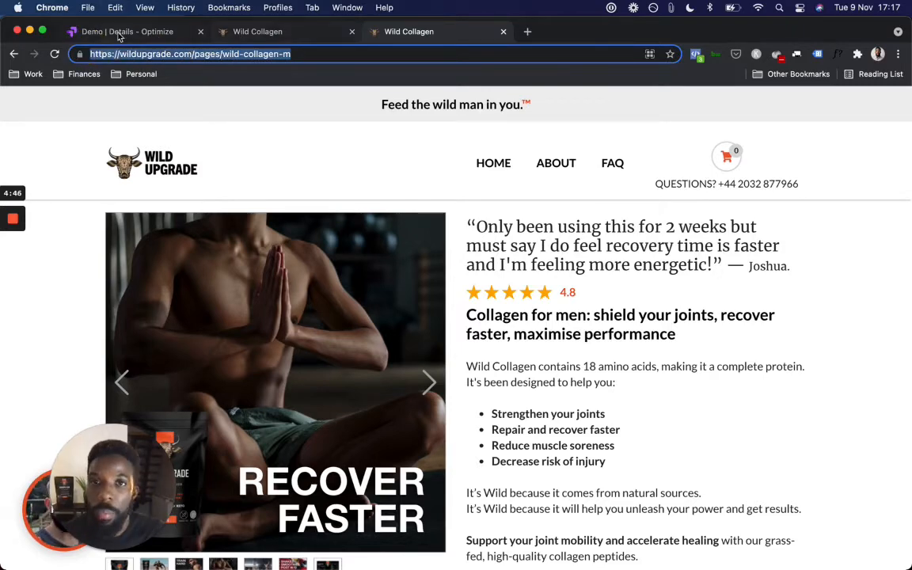
click(117, 33)
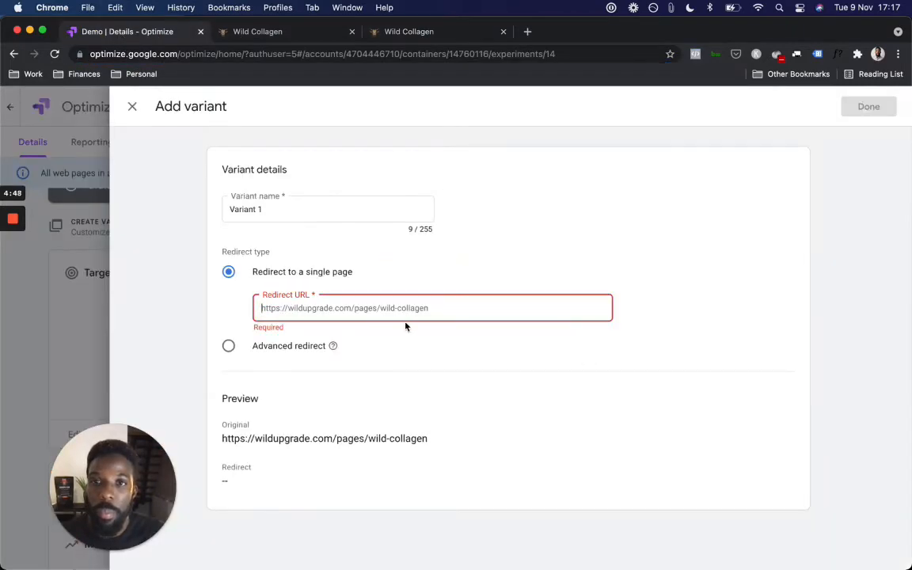
key(super+v)
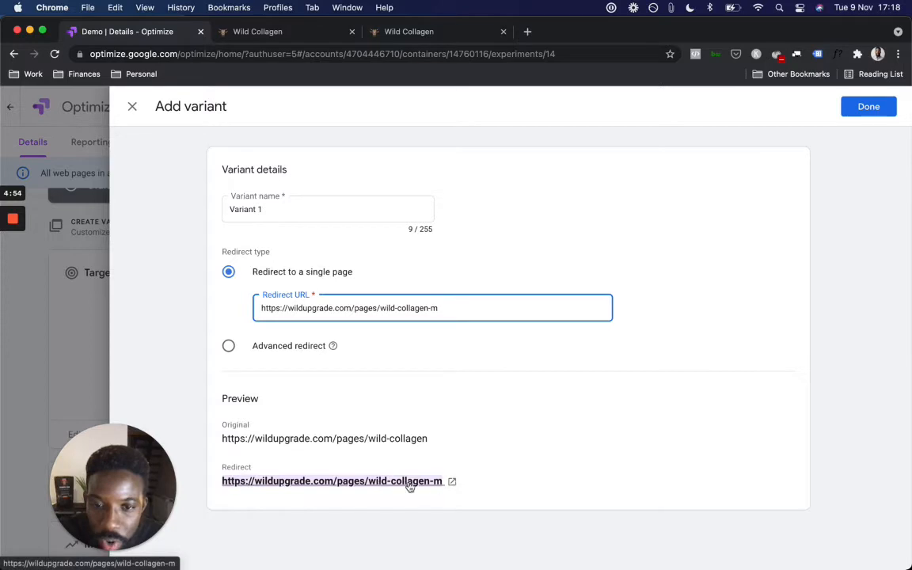
click(875, 111)
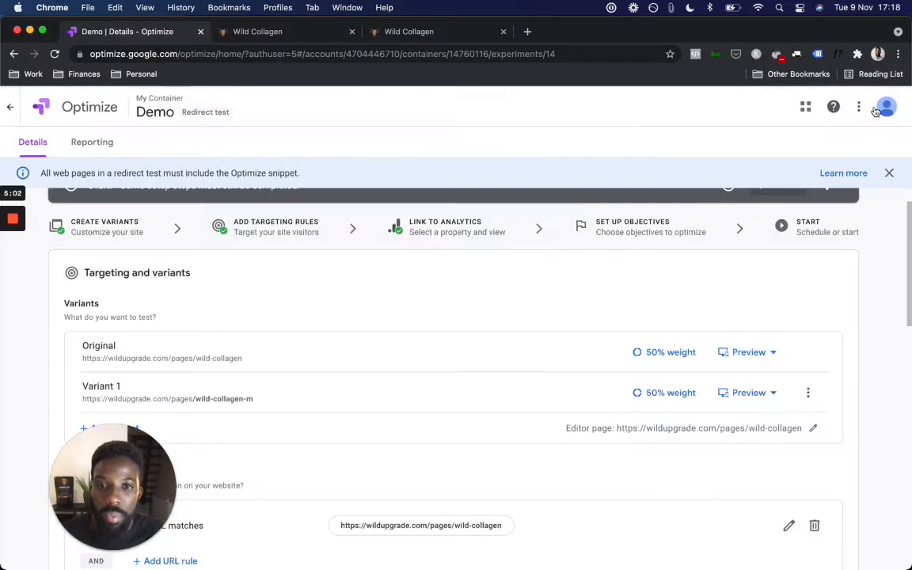
Step: Scroll through Targeting and variants to review the 50/50 variants, page targeting and audience
scroll(564, 361, down, 1)
scroll(564, 361, down, 5)
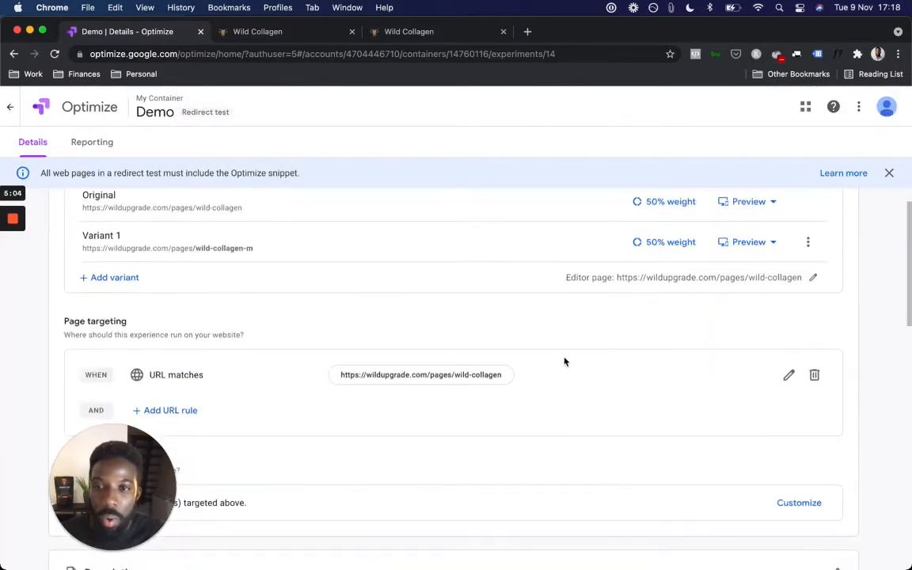
scroll(565, 360, up, 1)
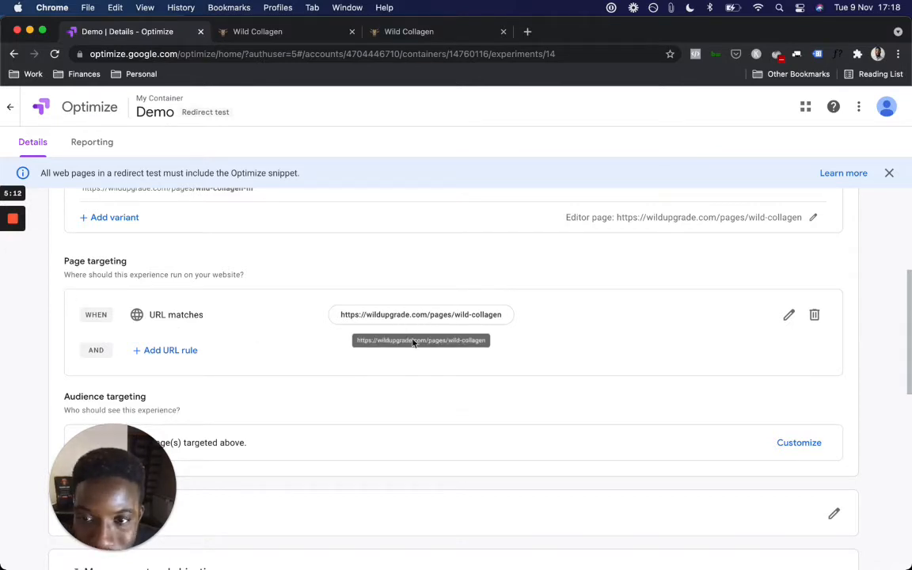
scroll(179, 360, down, 1)
scroll(181, 363, up, 1)
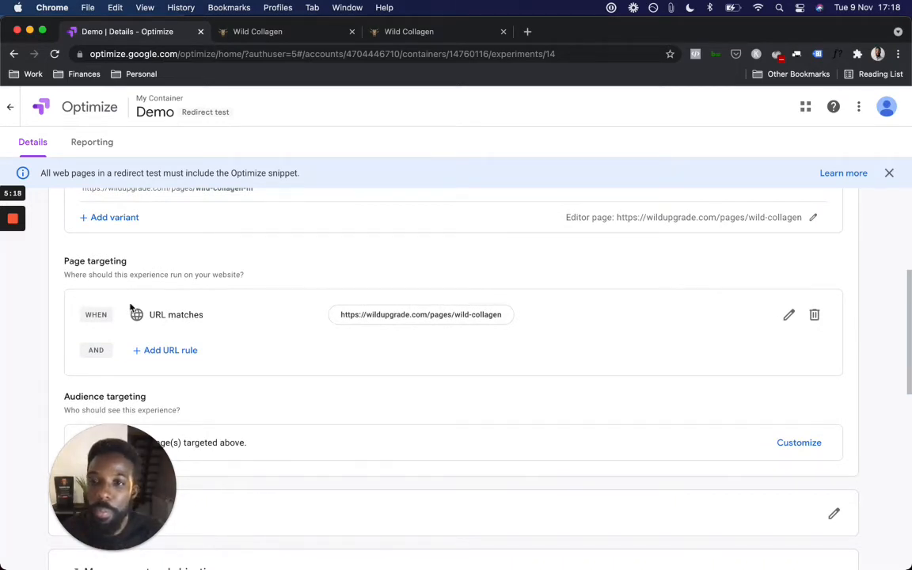
scroll(238, 341, down, 8)
scroll(238, 341, up, 4)
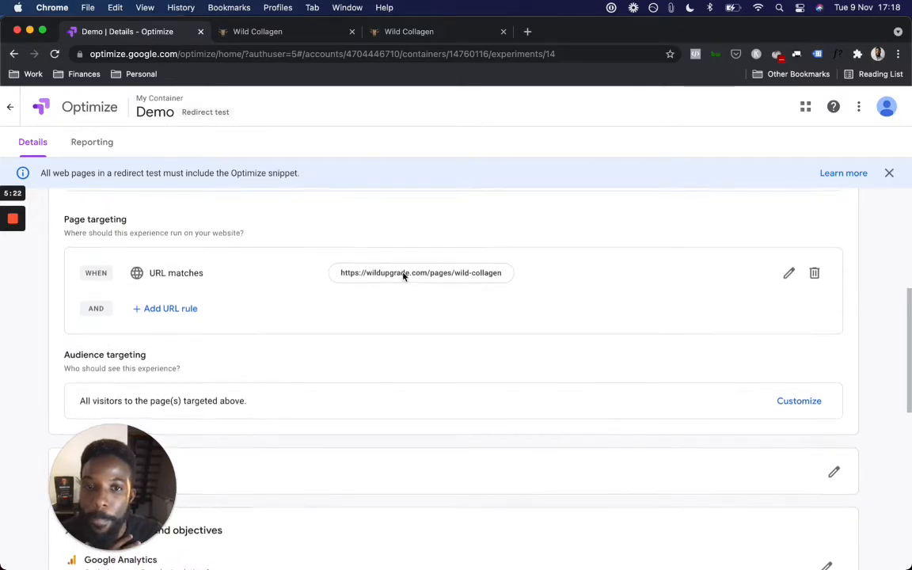
scroll(403, 277, down, 2)
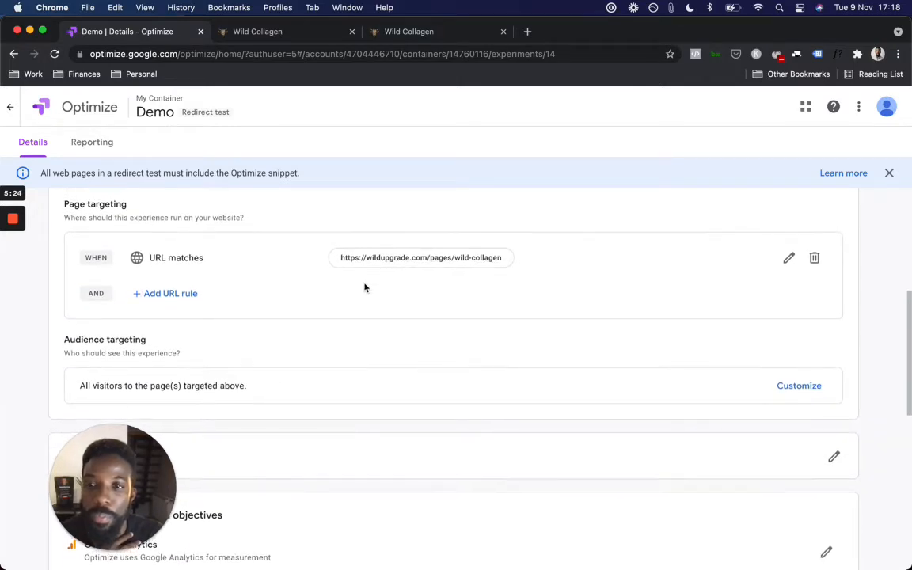
scroll(272, 309, up, 10)
scroll(273, 310, up, 3)
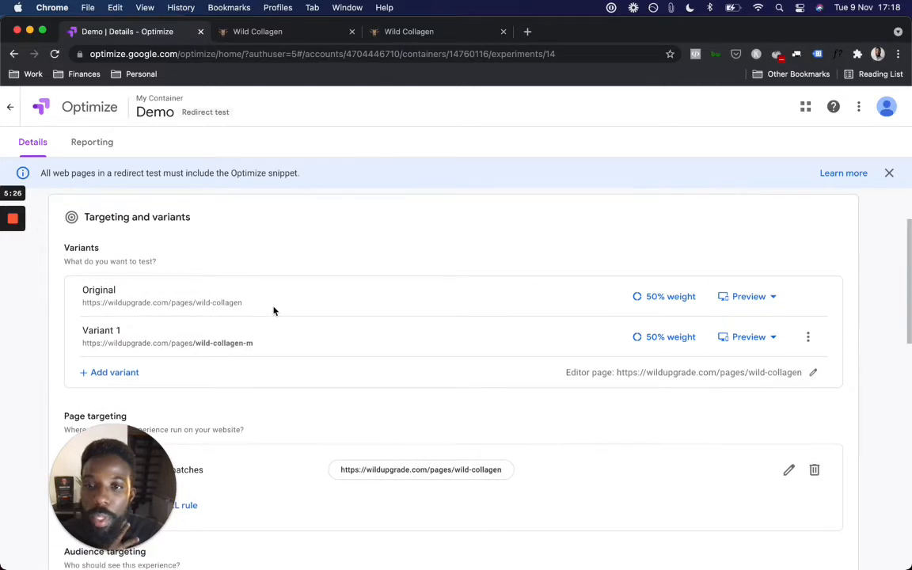
scroll(273, 311, down, 7)
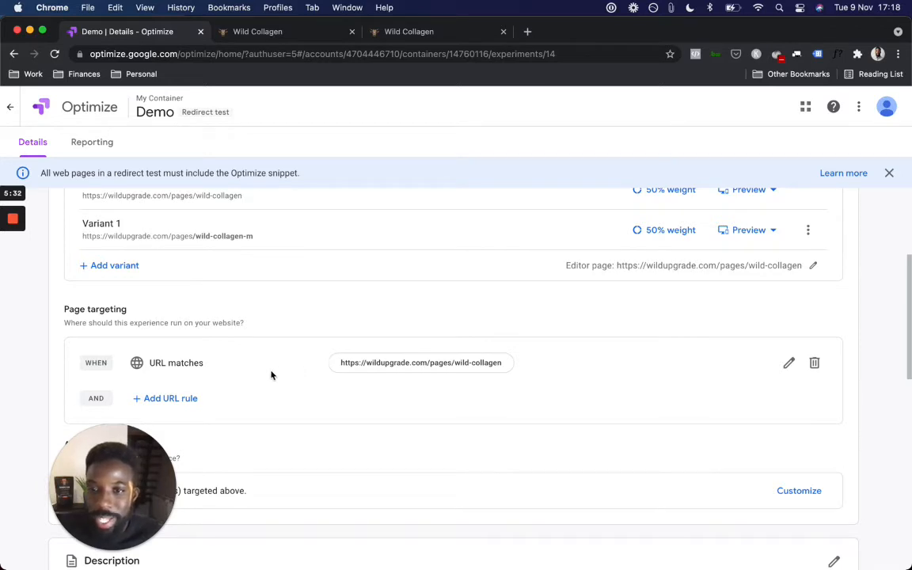
scroll(339, 378, down, 2)
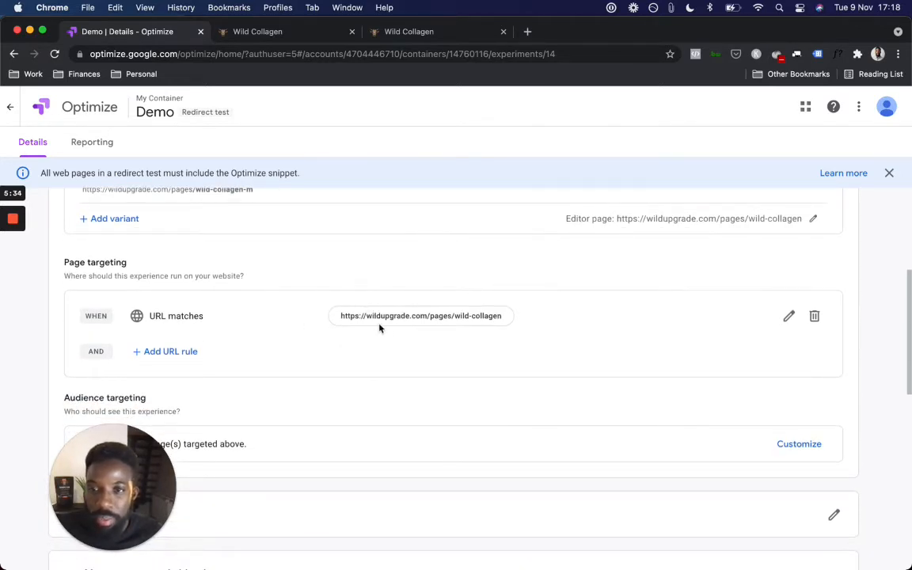
scroll(381, 330, up, 10)
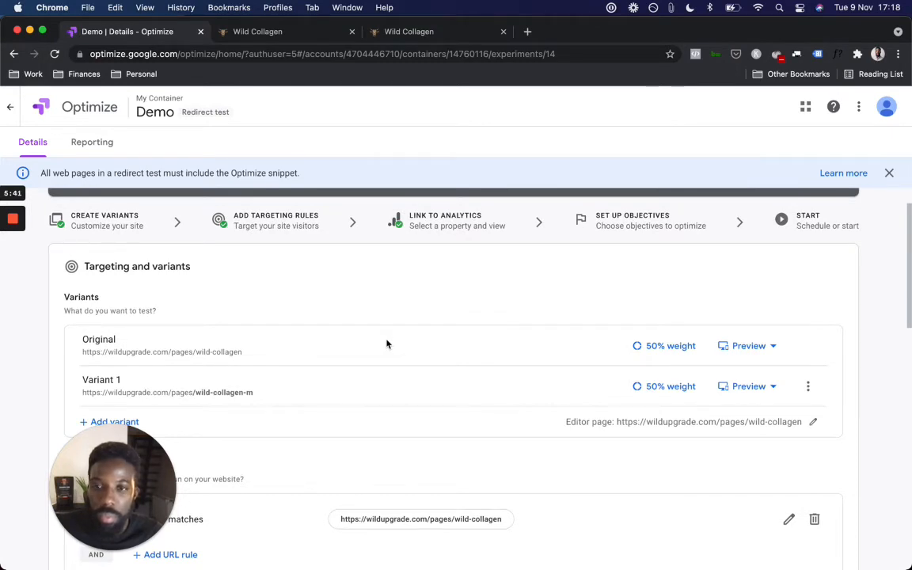
scroll(387, 343, down, 2)
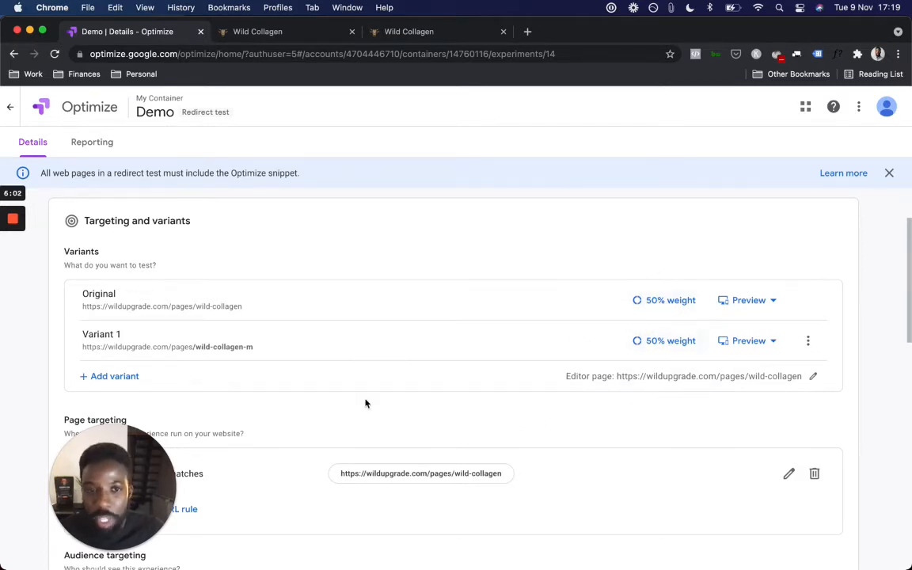
scroll(365, 402, down, 3)
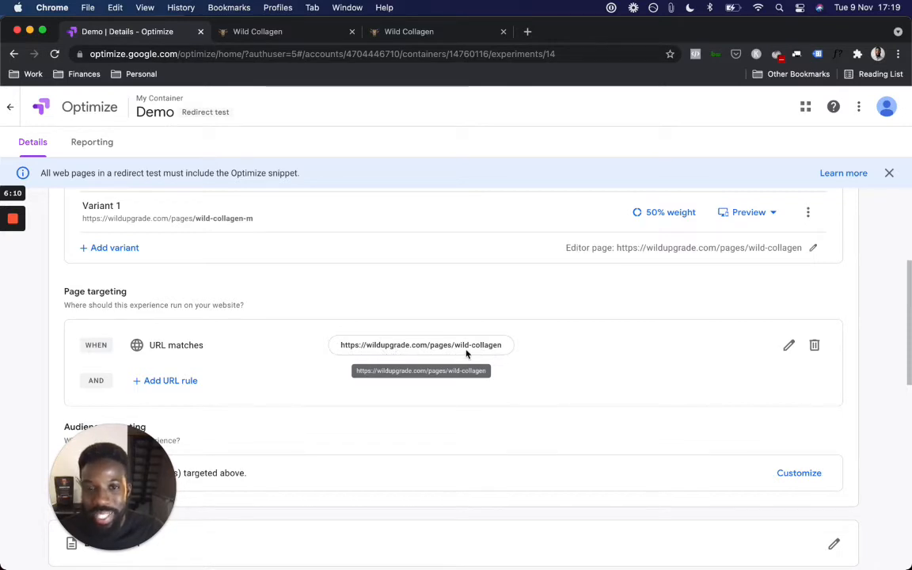
scroll(412, 361, down, 2)
scroll(412, 360, up, 1)
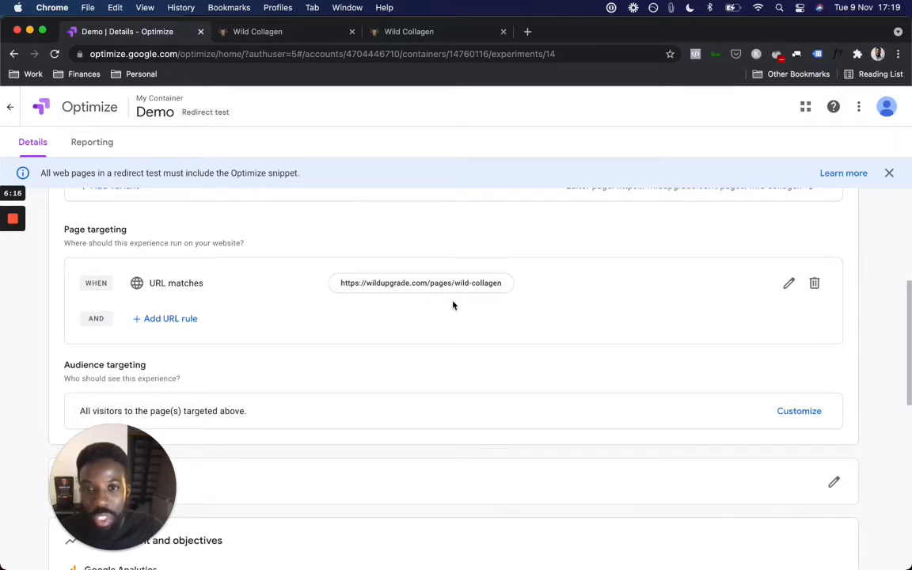
scroll(592, 291, up, 3)
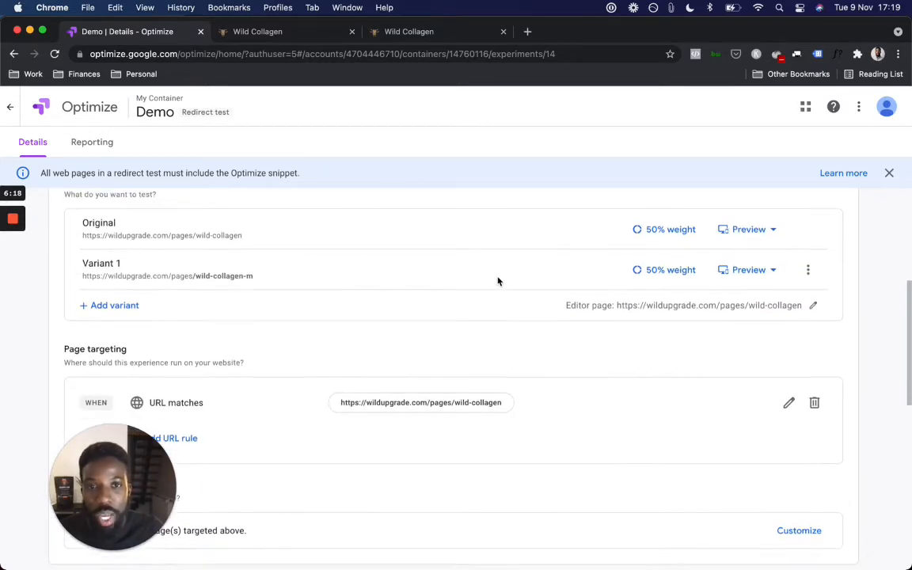
scroll(310, 325, down, 3)
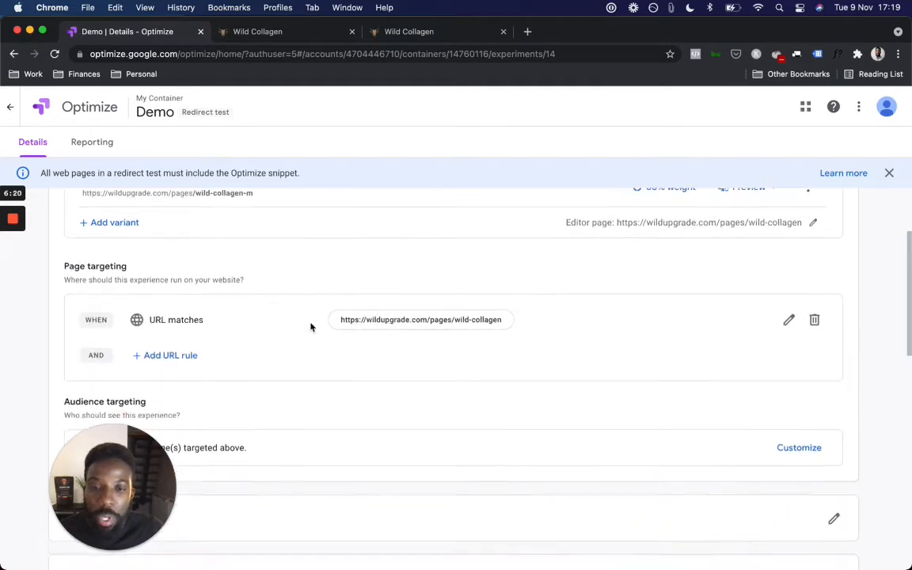
scroll(309, 326, down, 4)
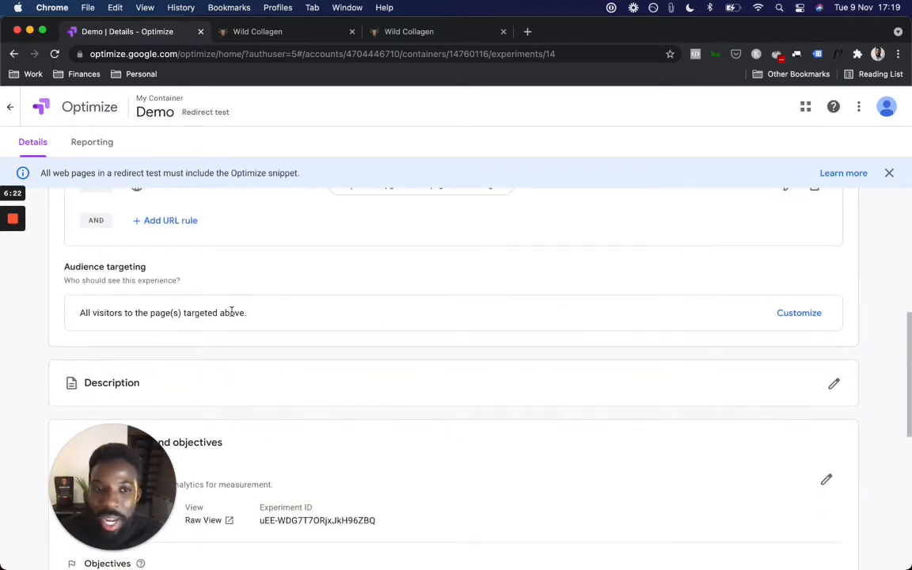
Step: Add a Behavior audience rule: Page referrer equals facebook
click(799, 319)
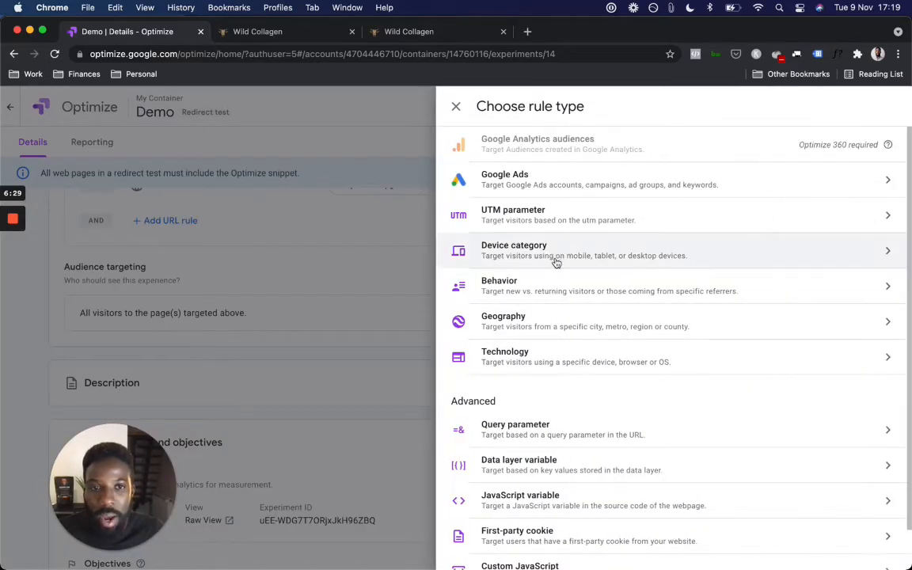
click(529, 293)
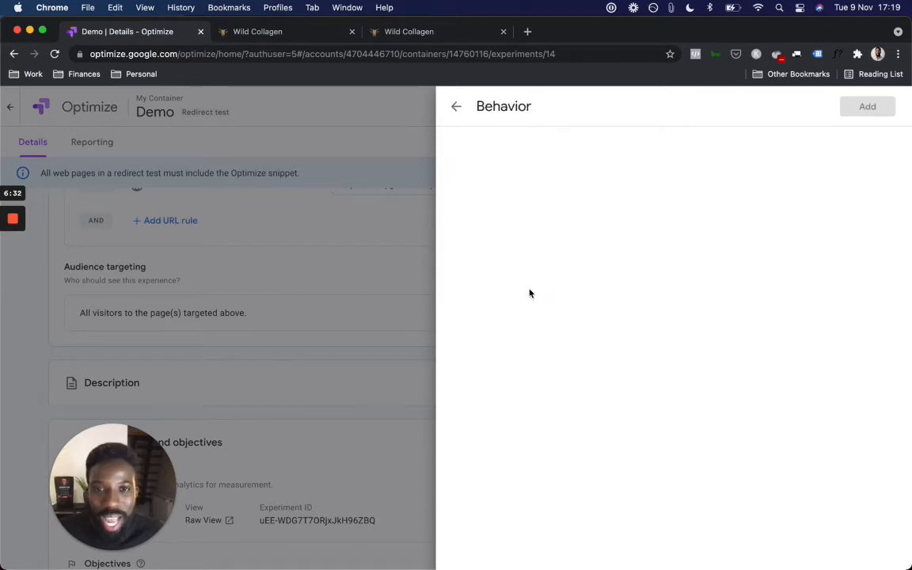
click(595, 165)
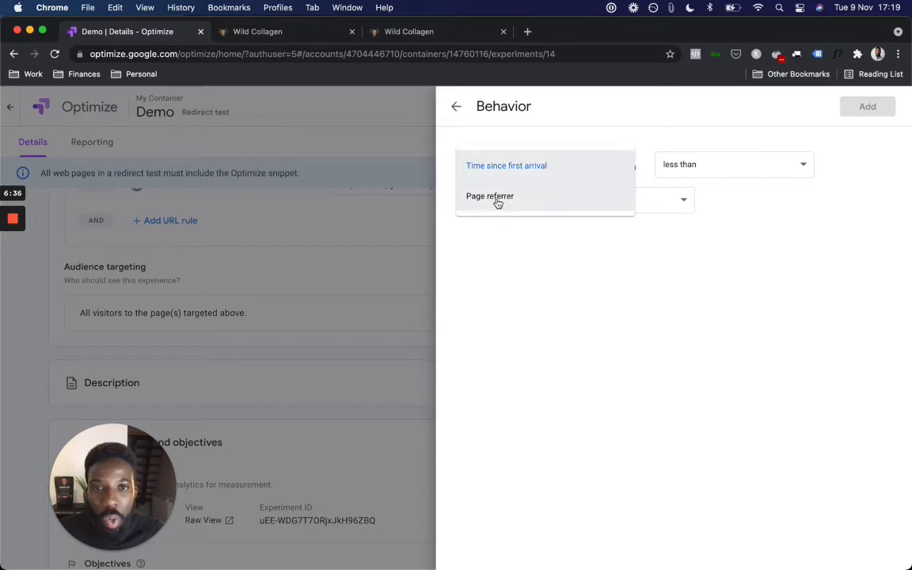
click(507, 198)
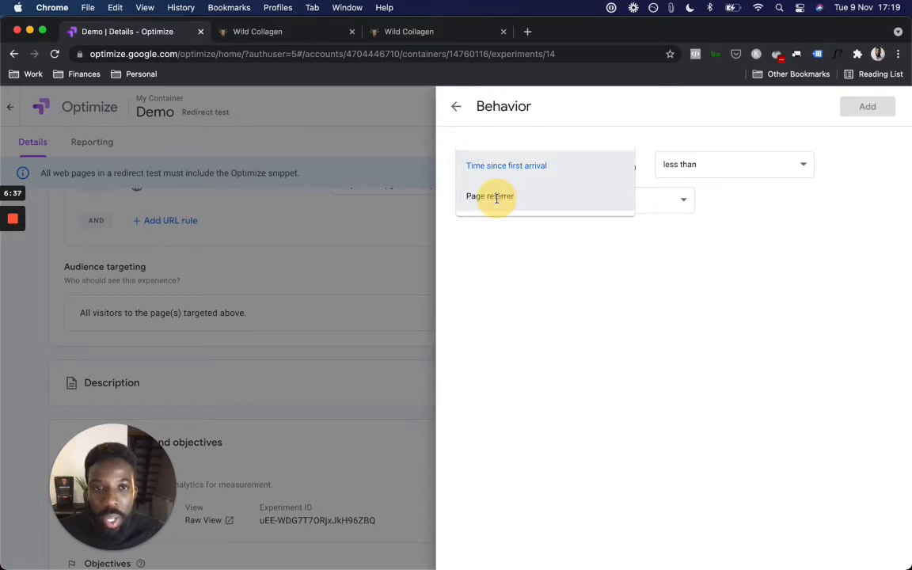
click(708, 174)
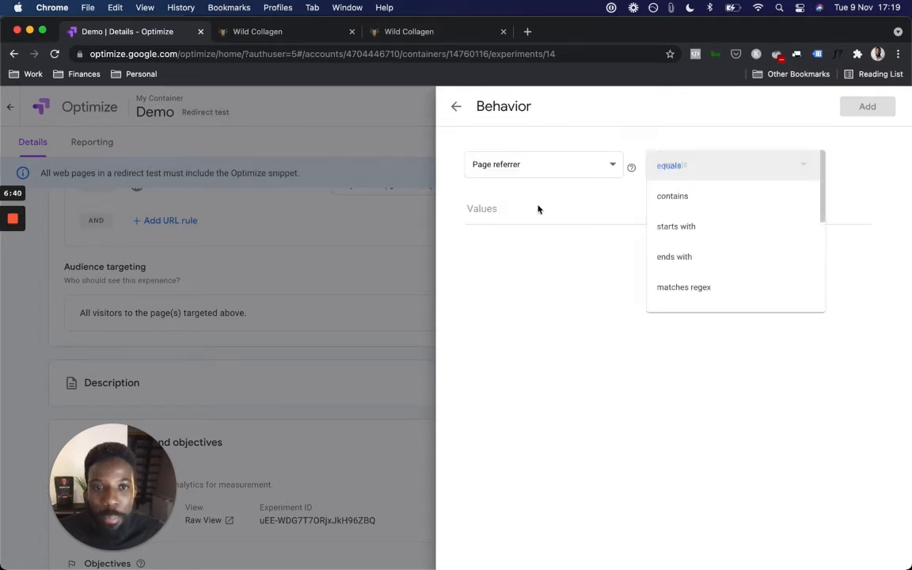
click(523, 207)
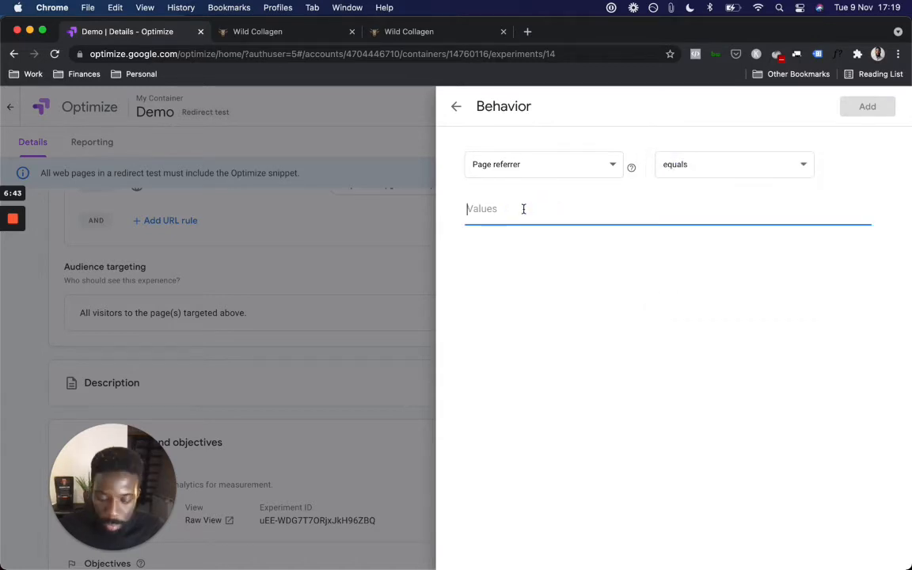
text(facebook)
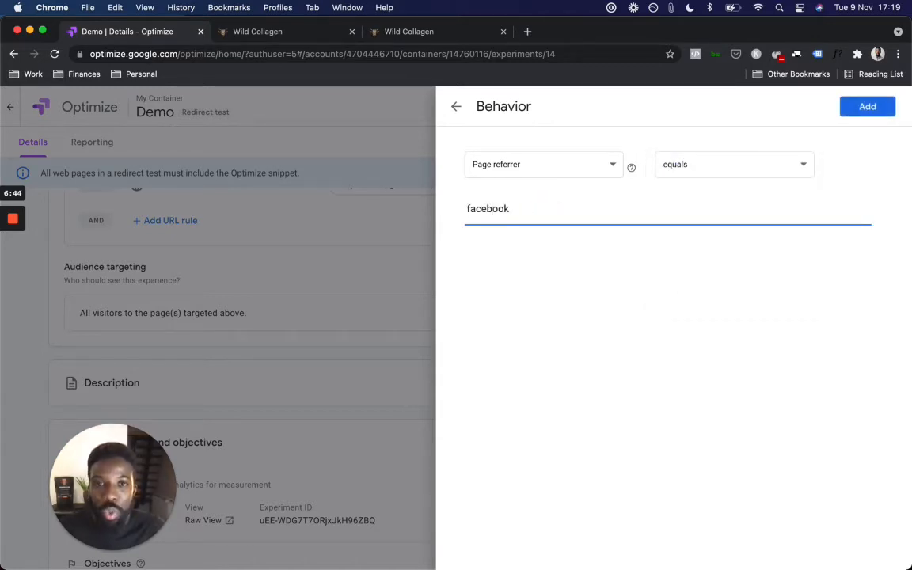
click(864, 110)
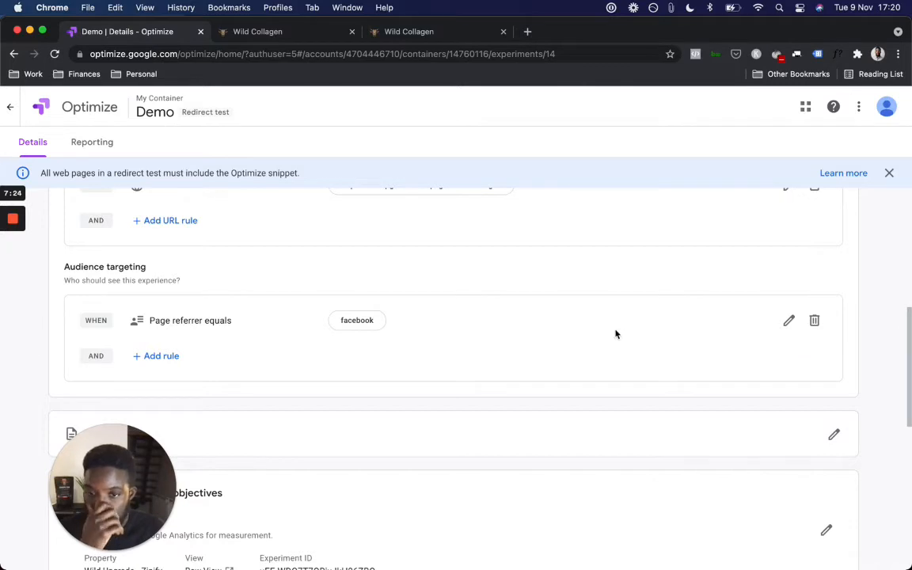
scroll(616, 334, up, 5)
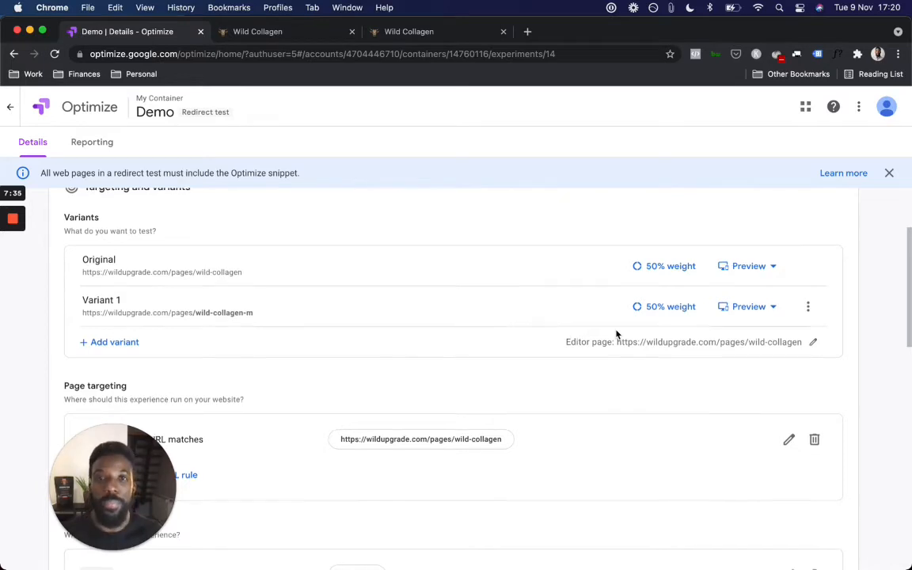
scroll(617, 334, down, 3)
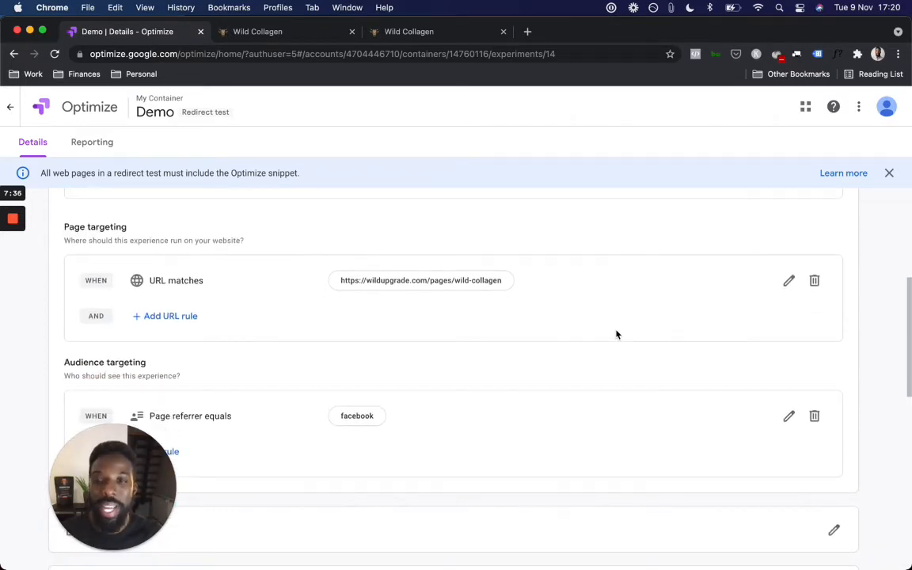
scroll(617, 334, down, 2)
scroll(616, 334, up, 1)
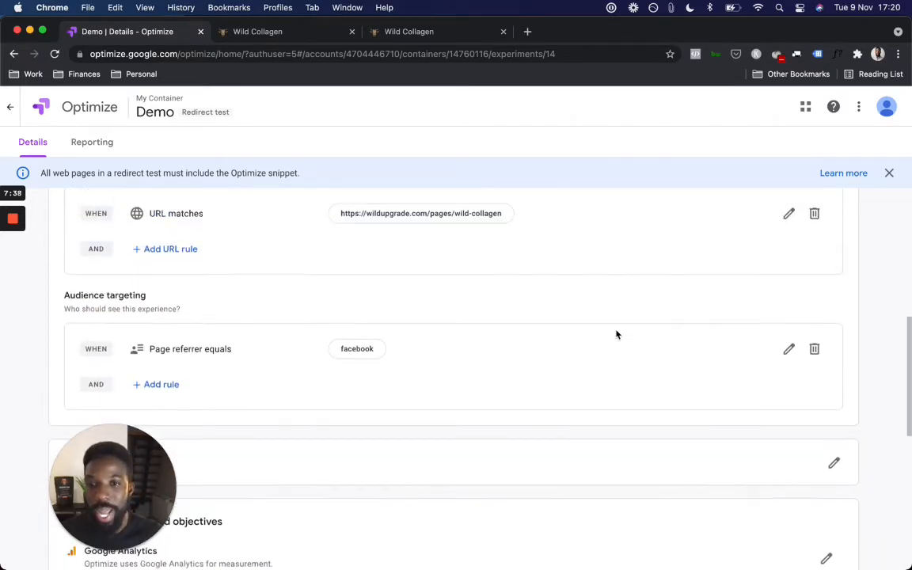
scroll(261, 346, down, 3)
scroll(243, 266, up, 2)
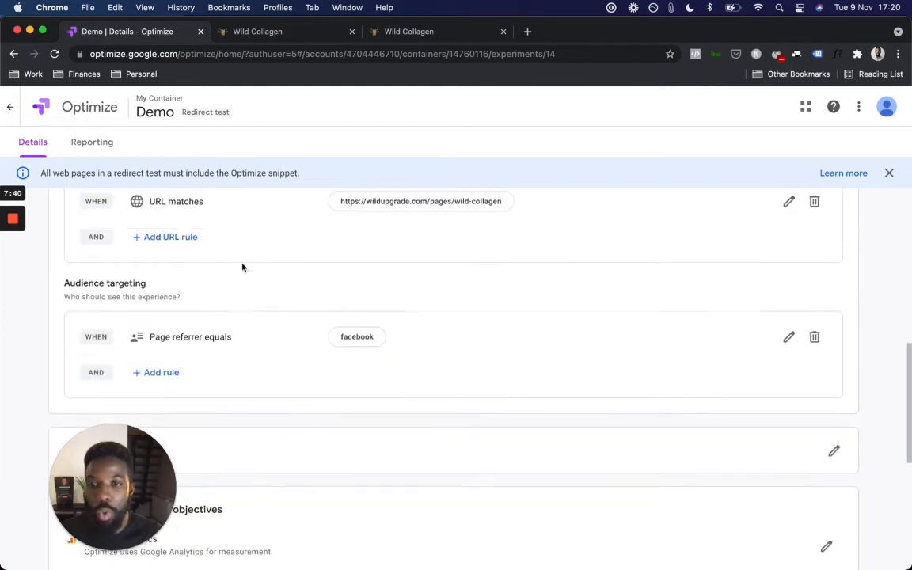
scroll(242, 266, up, 2)
scroll(169, 278, down, 3)
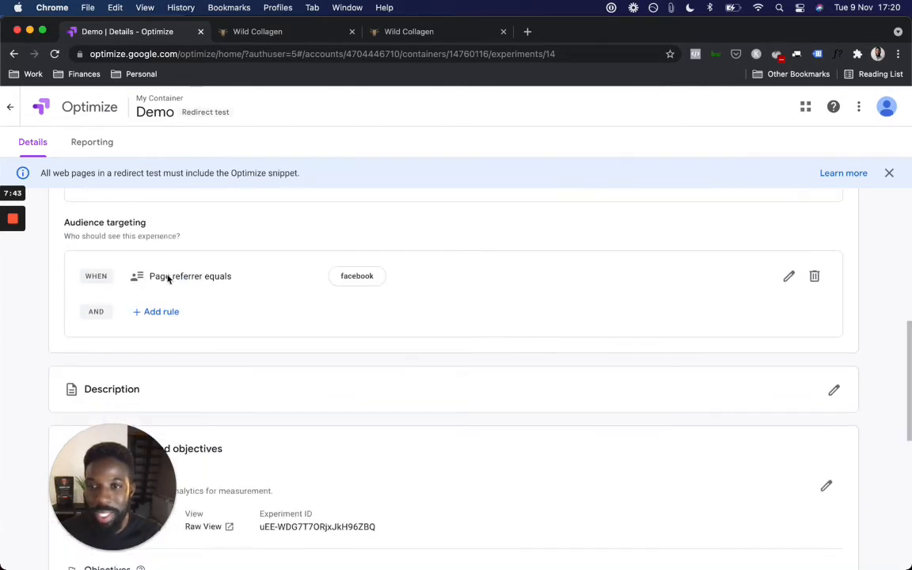
scroll(169, 278, down, 4)
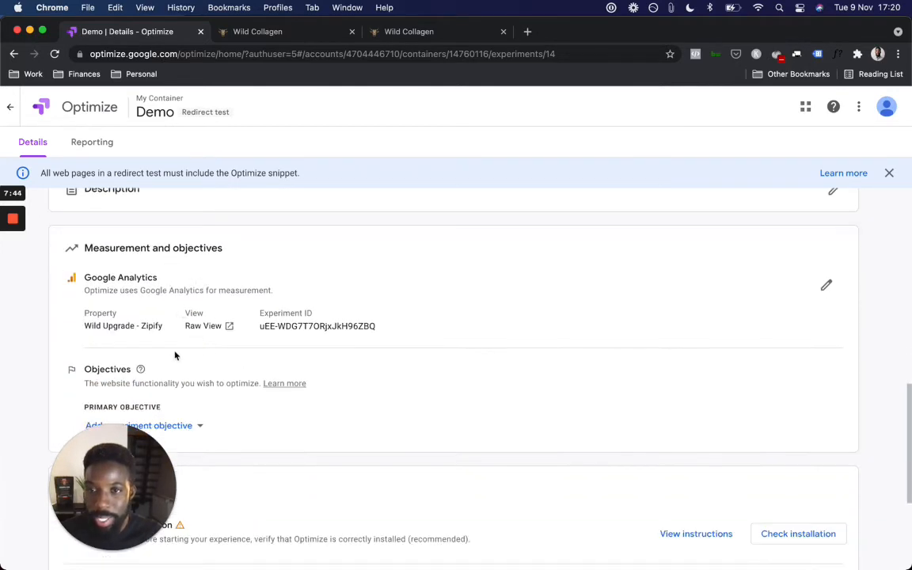
scroll(227, 367, down, 1)
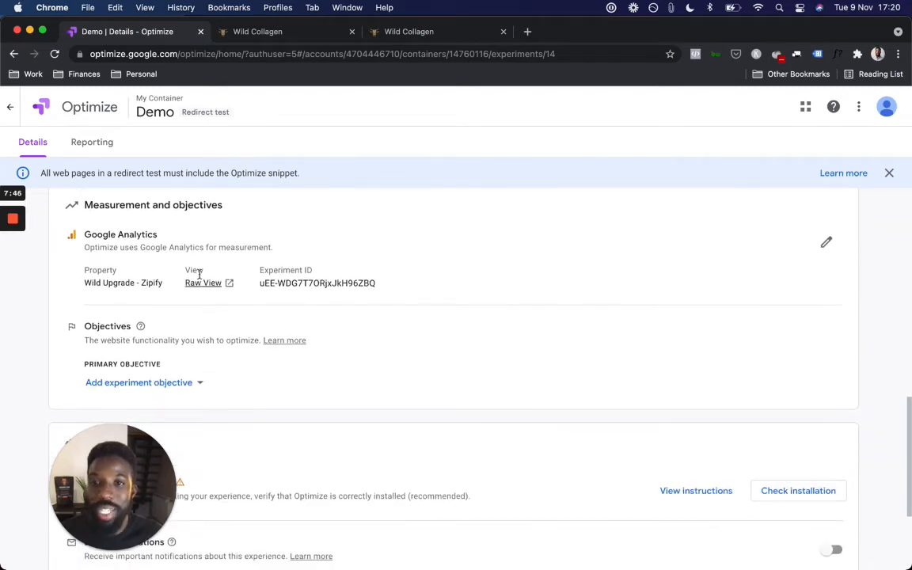
Step: Look over the primary objective list without choosing one, then reopen the objective options
click(199, 383)
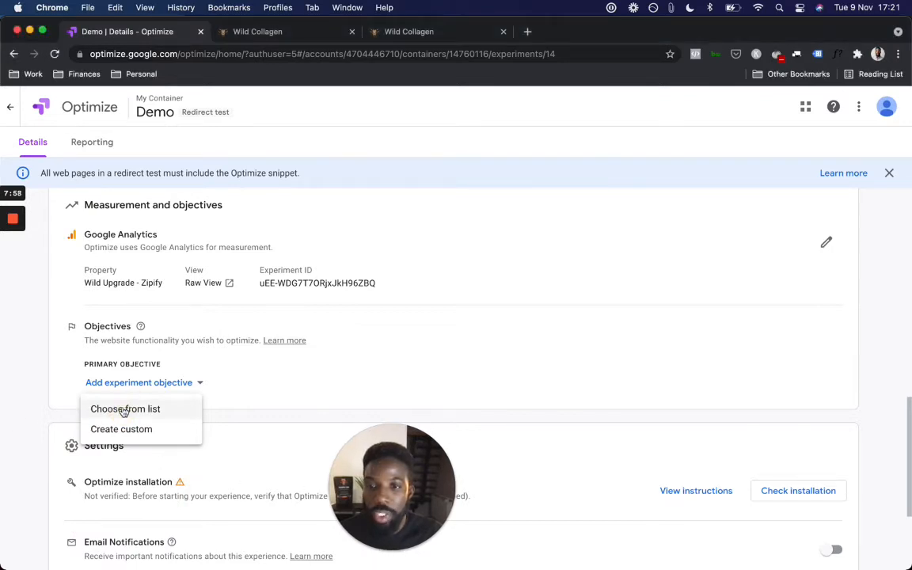
click(124, 409)
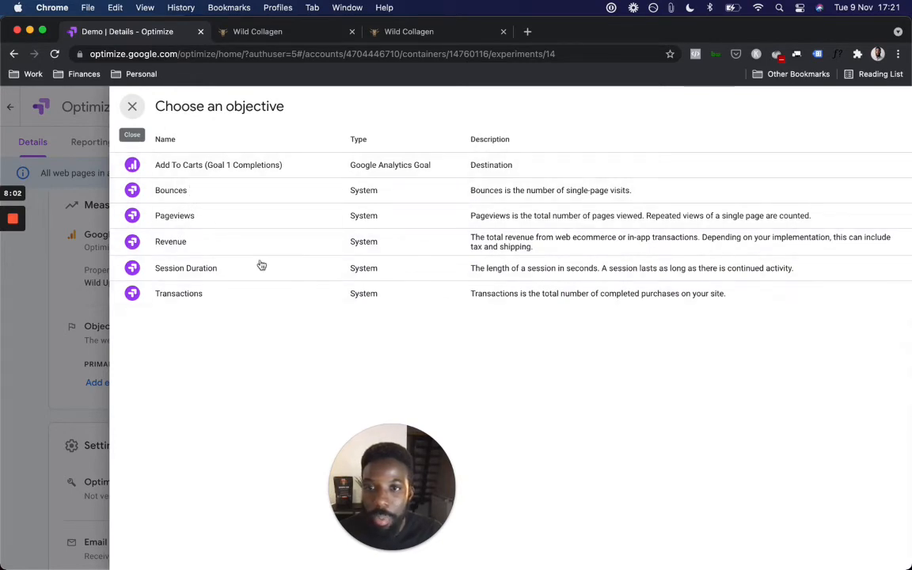
click(54, 383)
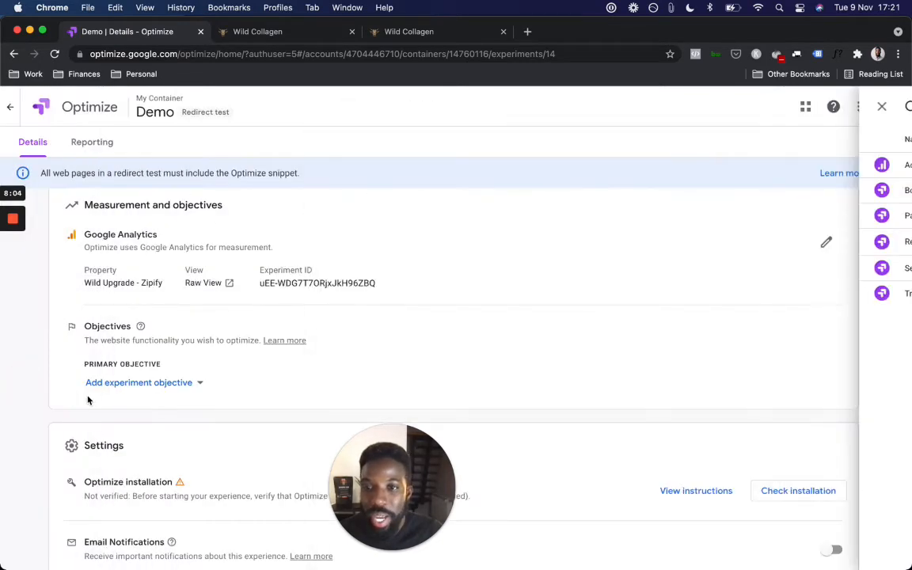
click(147, 382)
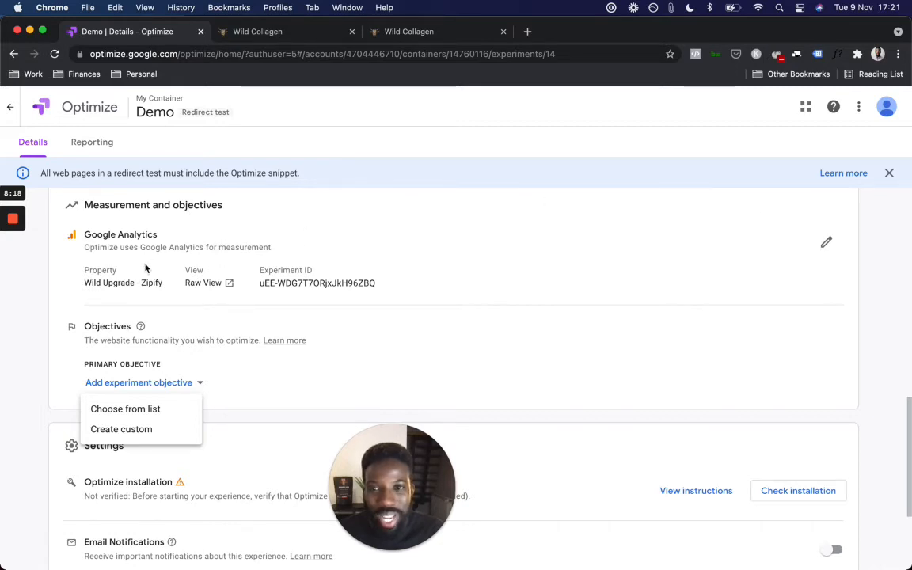
click(826, 245)
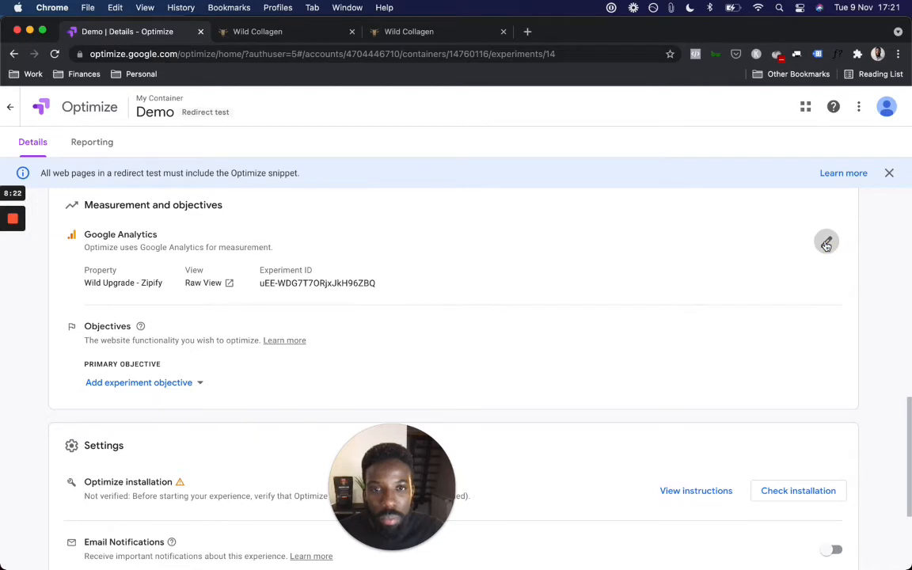
click(825, 244)
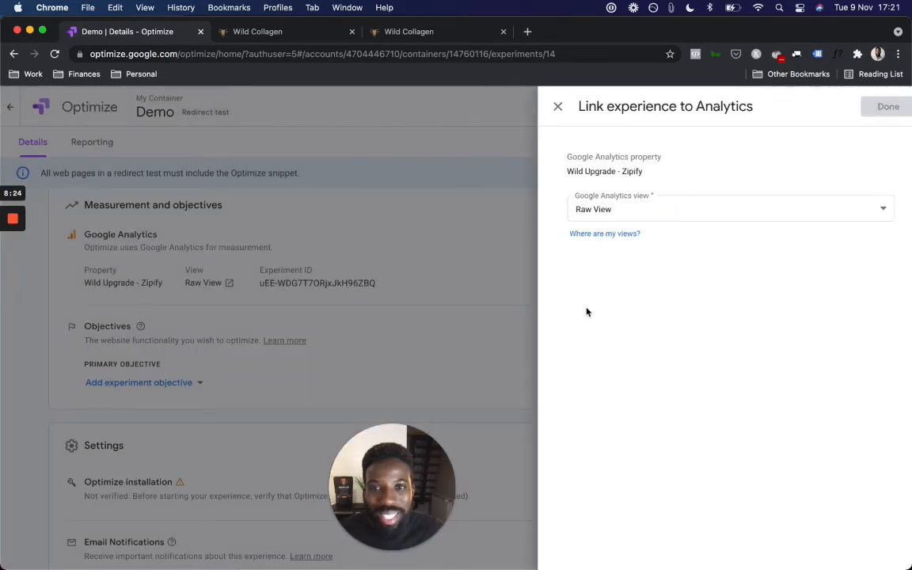
click(609, 212)
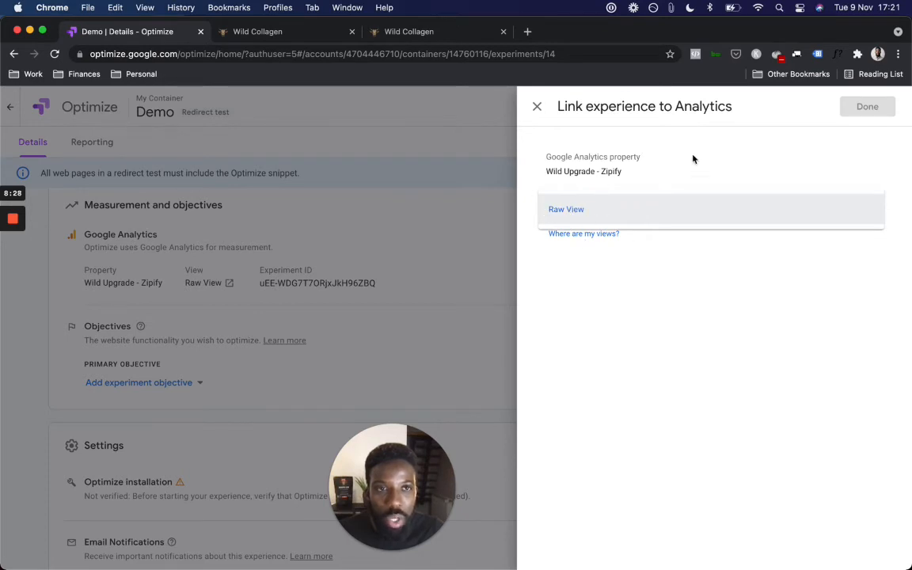
click(537, 110)
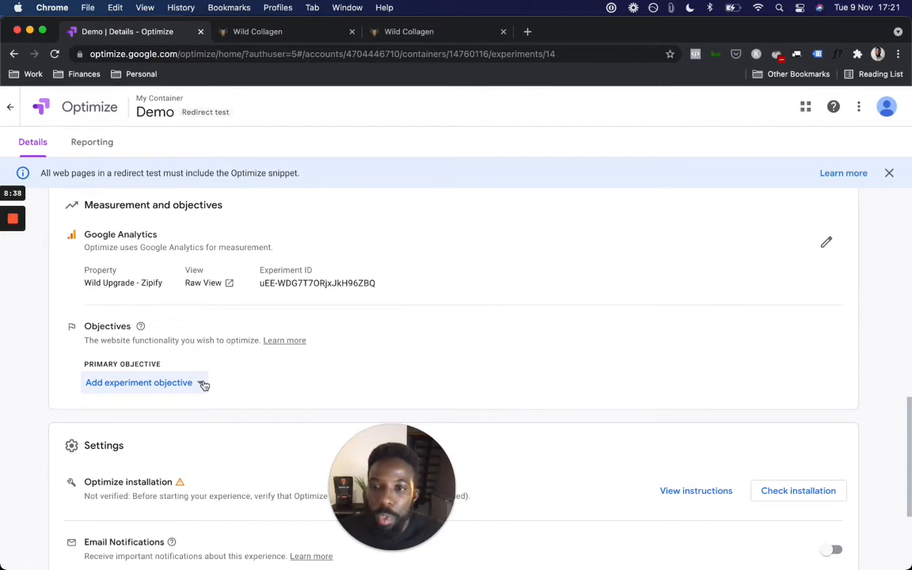
Step: Choose Transactions from the objective list as the Demo test's primary objective
click(203, 384)
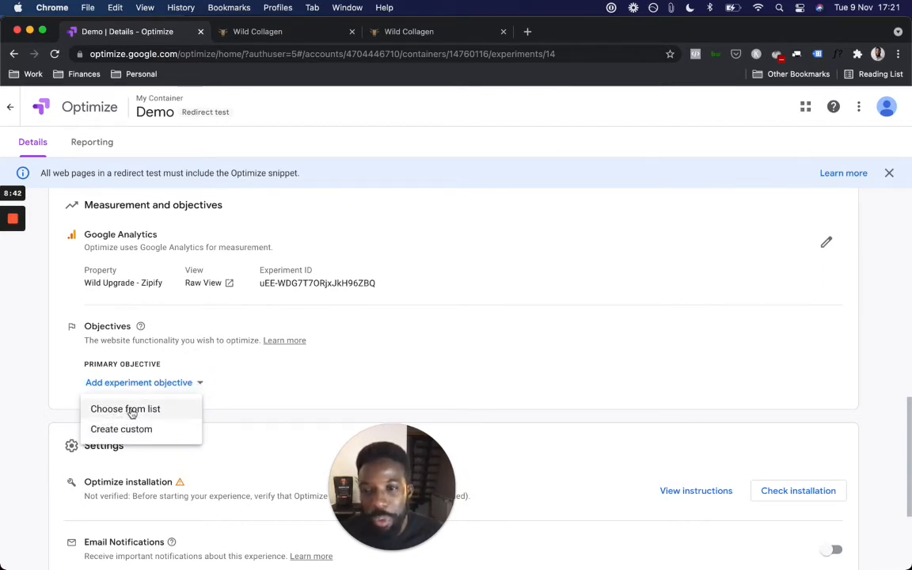
click(132, 412)
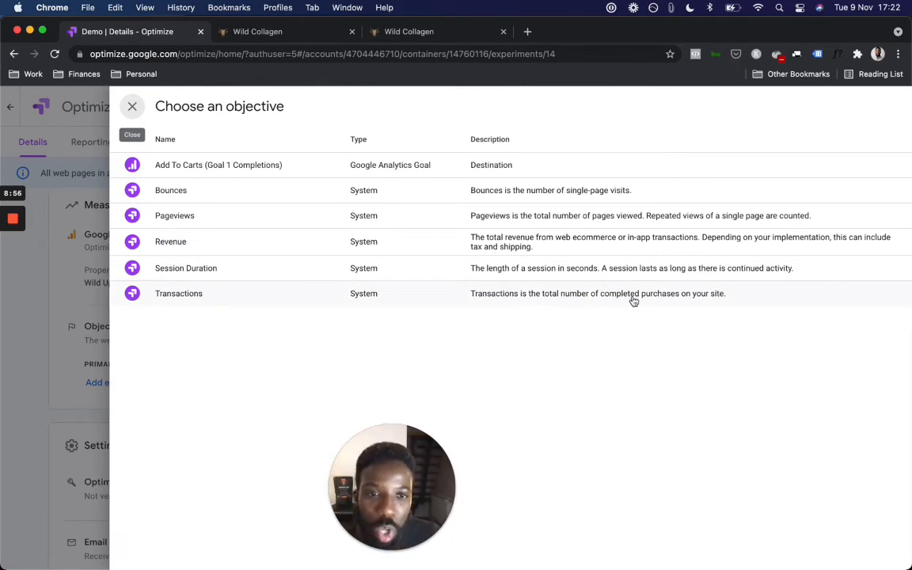
click(167, 298)
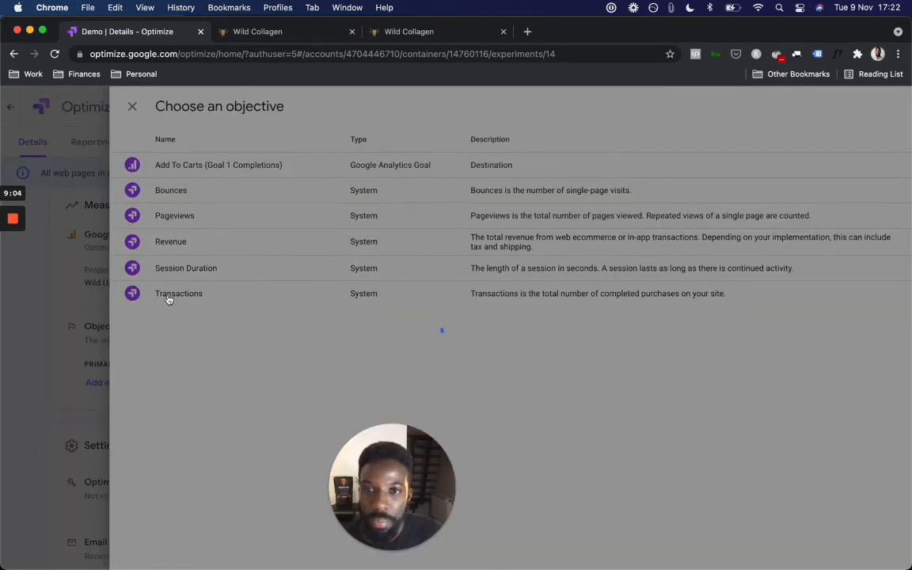
scroll(241, 360, down, 3)
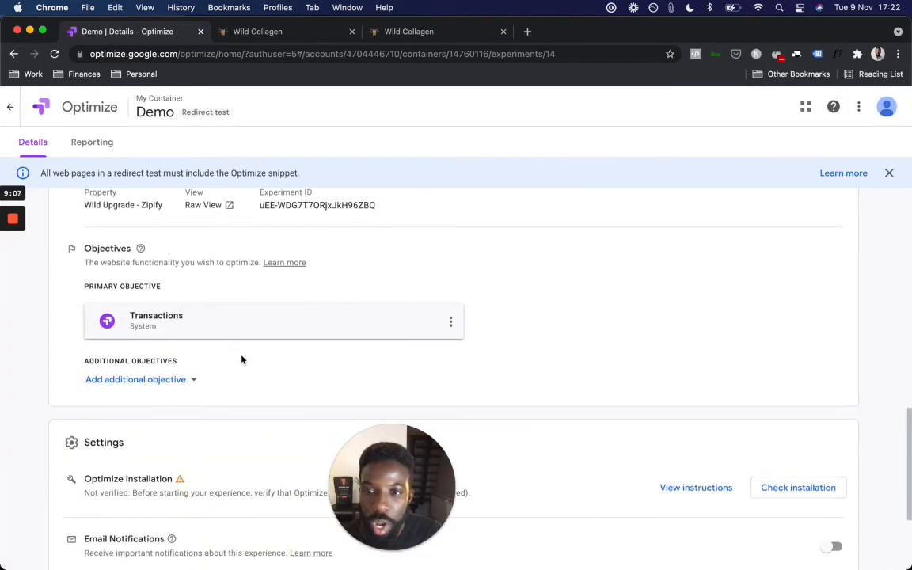
scroll(243, 360, up, 2)
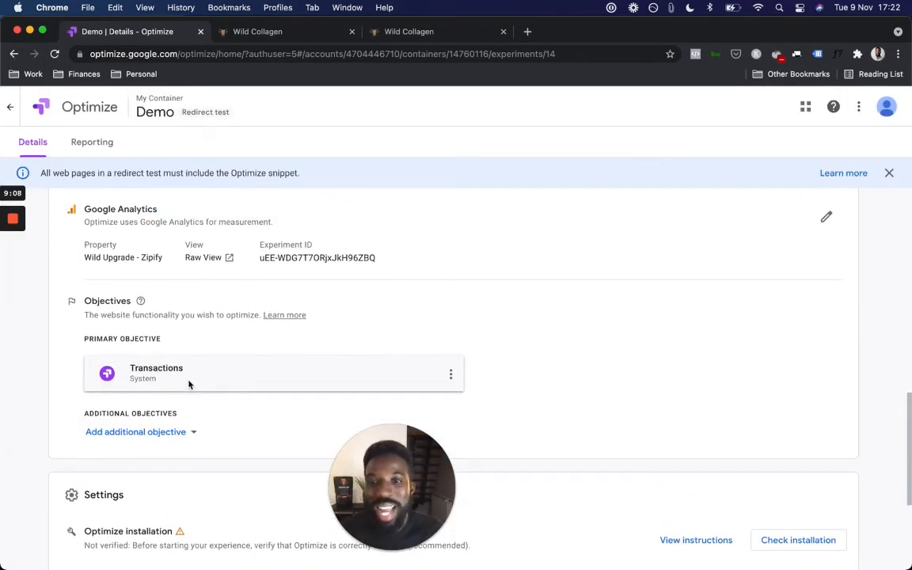
click(279, 33)
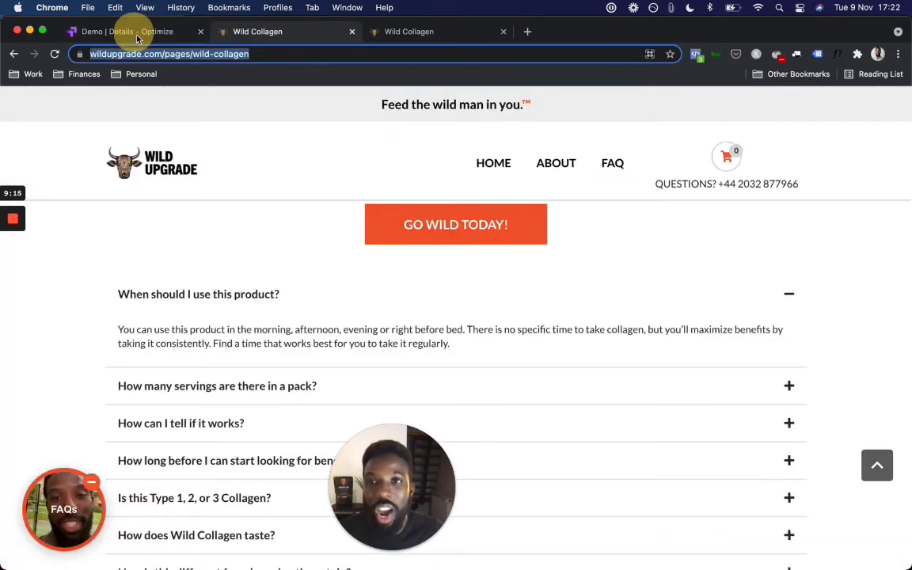
click(136, 38)
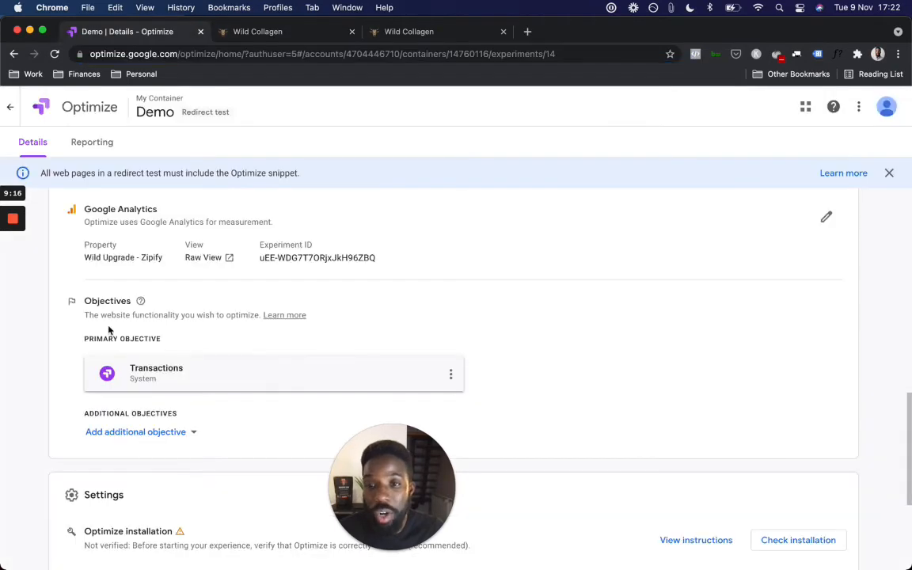
click(450, 375)
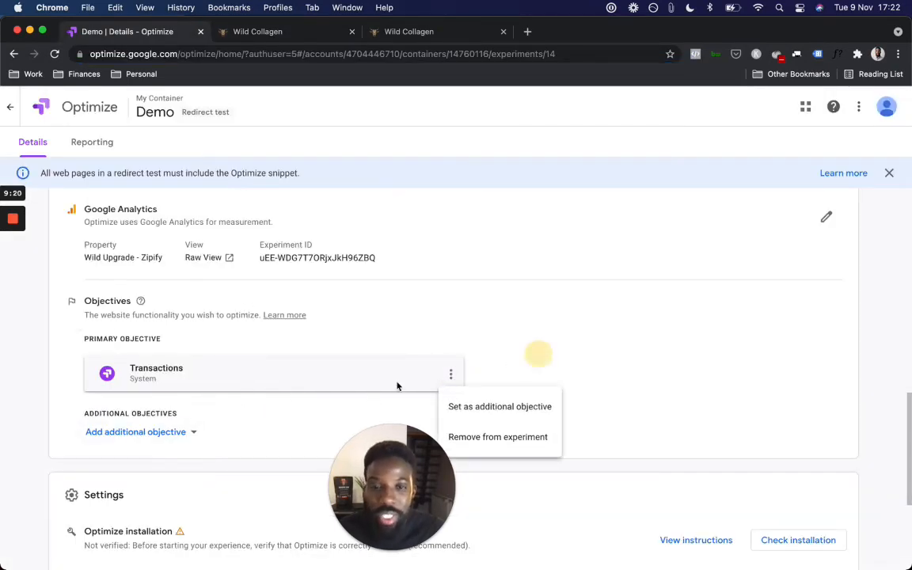
click(171, 409)
scroll(171, 413, down, 2)
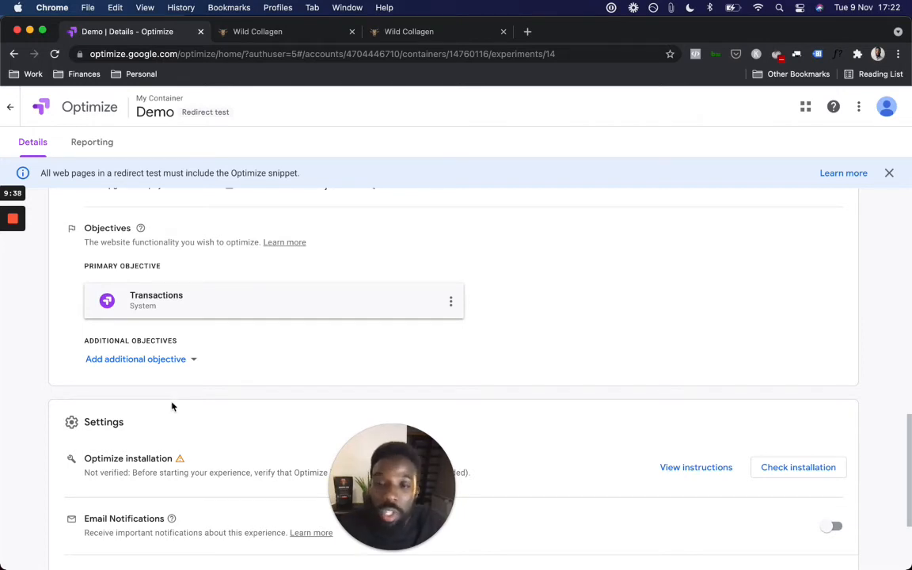
Step: Add Add To Carts as an additional experiment objective
click(195, 360)
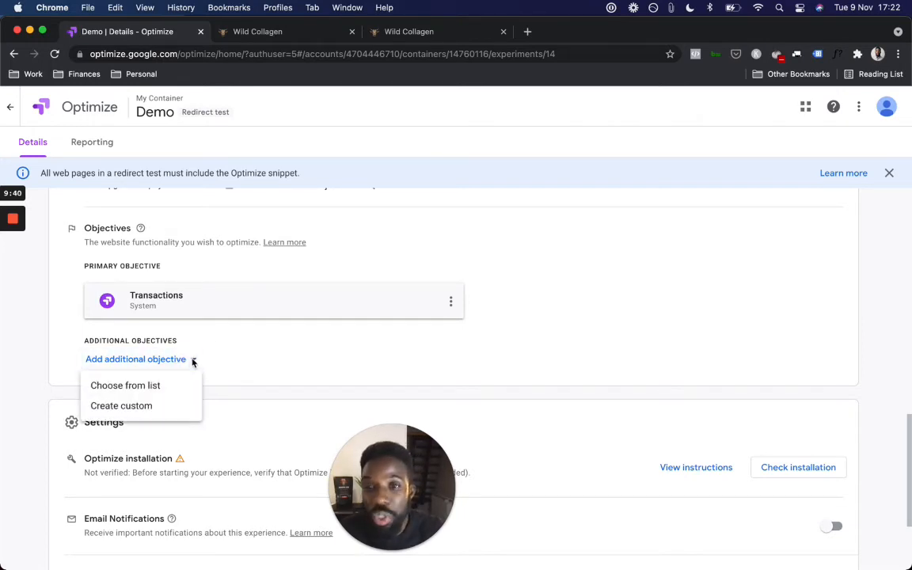
click(335, 181)
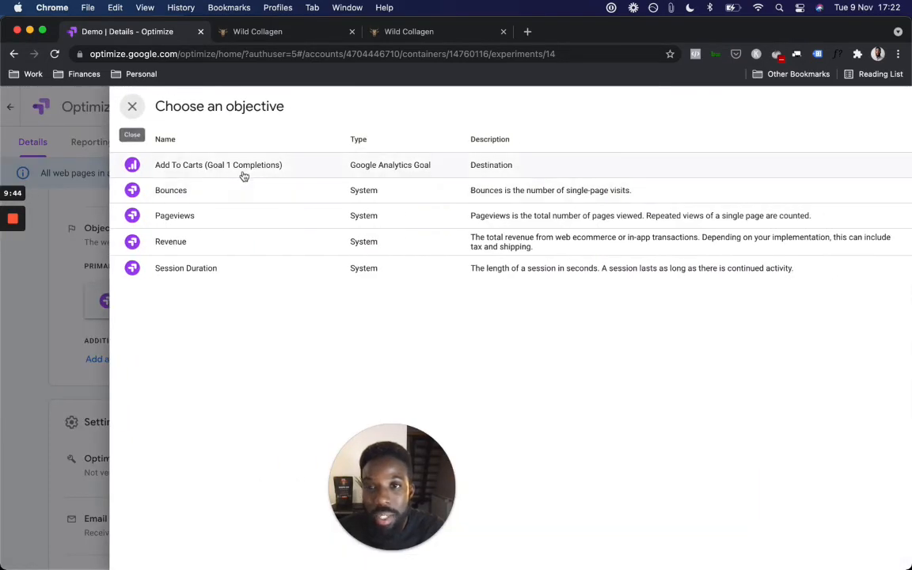
click(389, 165)
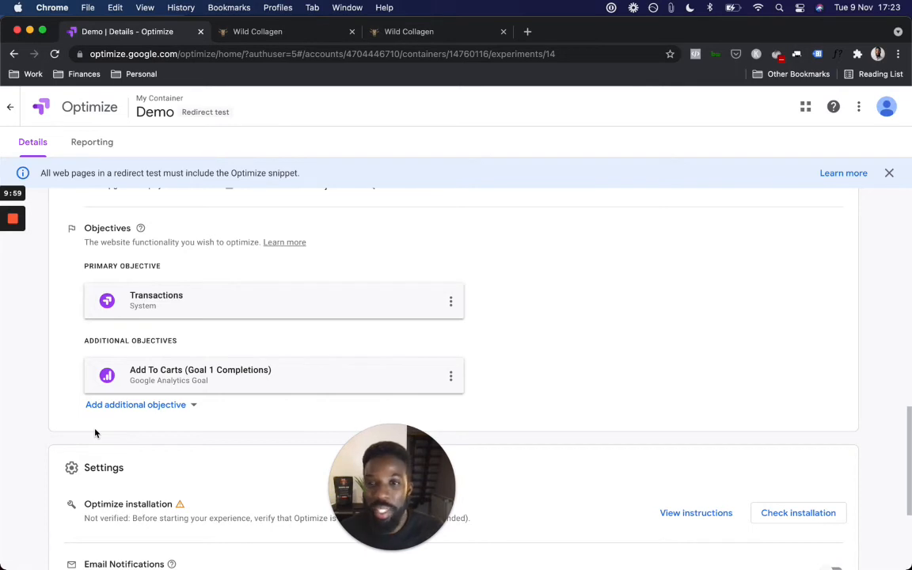
Step: Remove Add To Carts from the experiment and scroll down to the Settings section
click(450, 379)
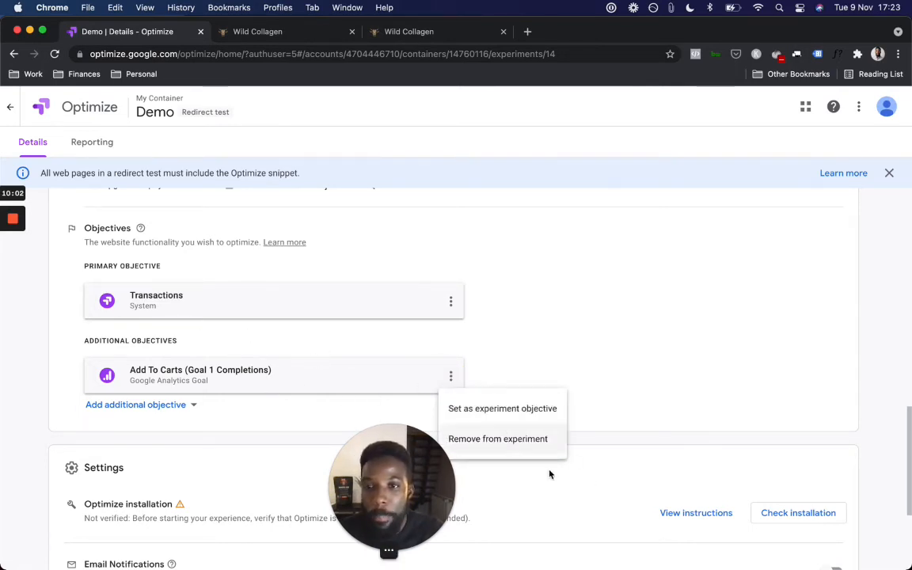
click(479, 440)
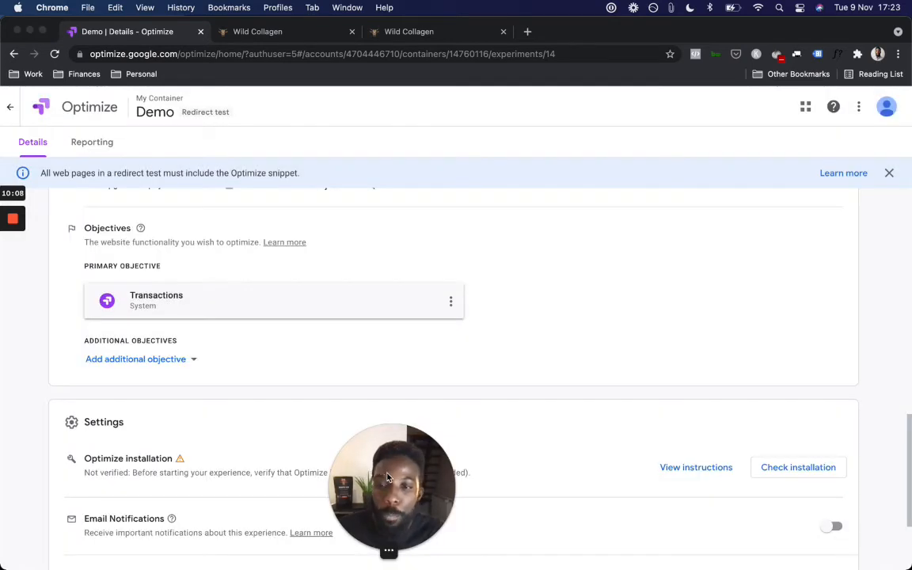
drag(391, 473, 523, 492)
scroll(305, 368, down, 4)
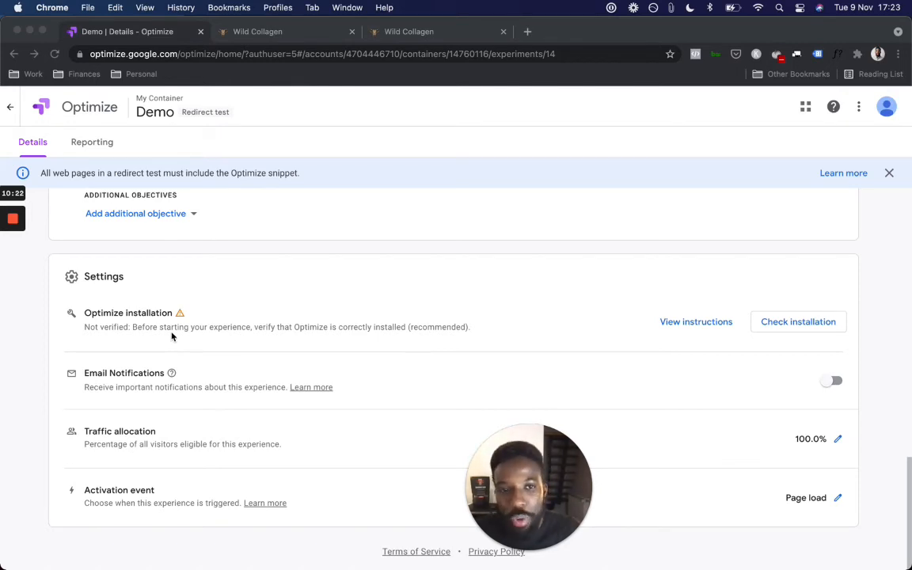
Step: Copy the Optimize snippet from the setup instructions and run the installation check
click(691, 323)
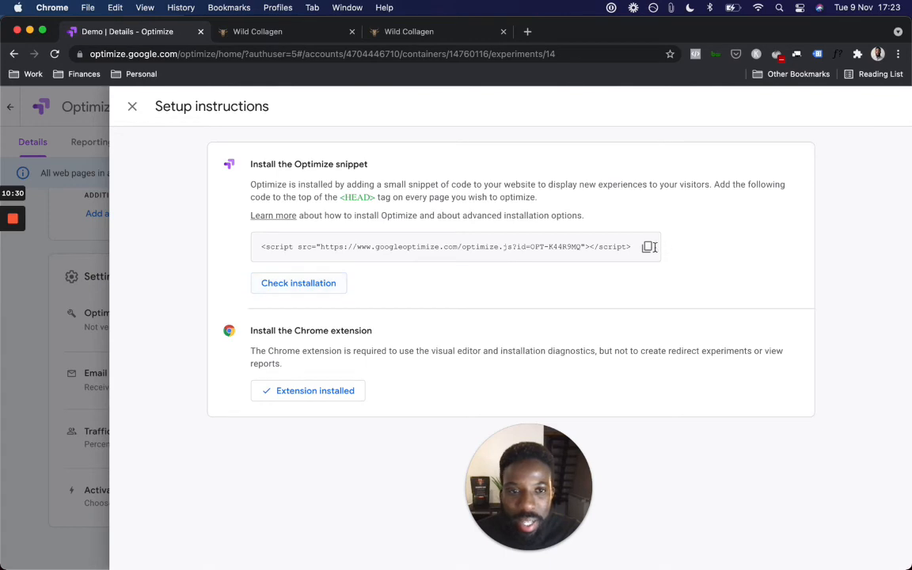
click(647, 247)
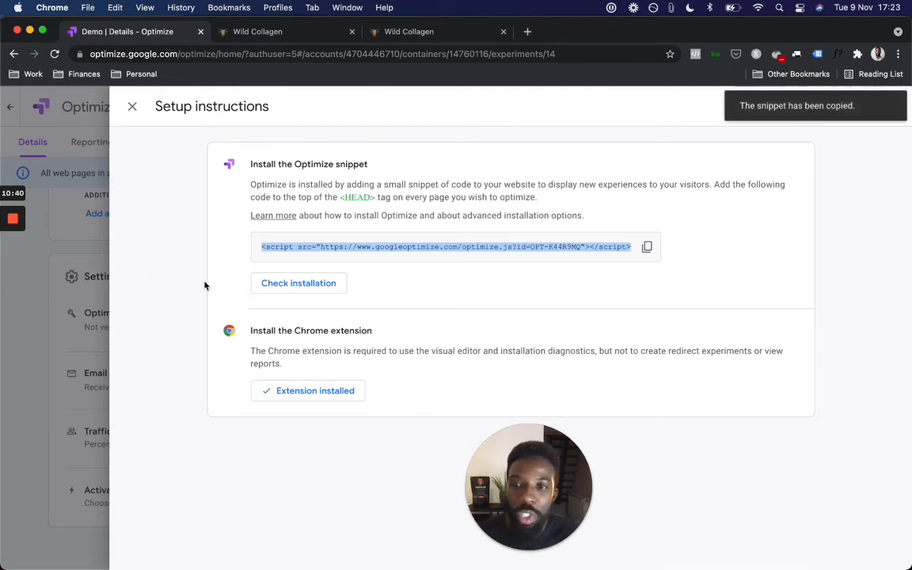
click(303, 290)
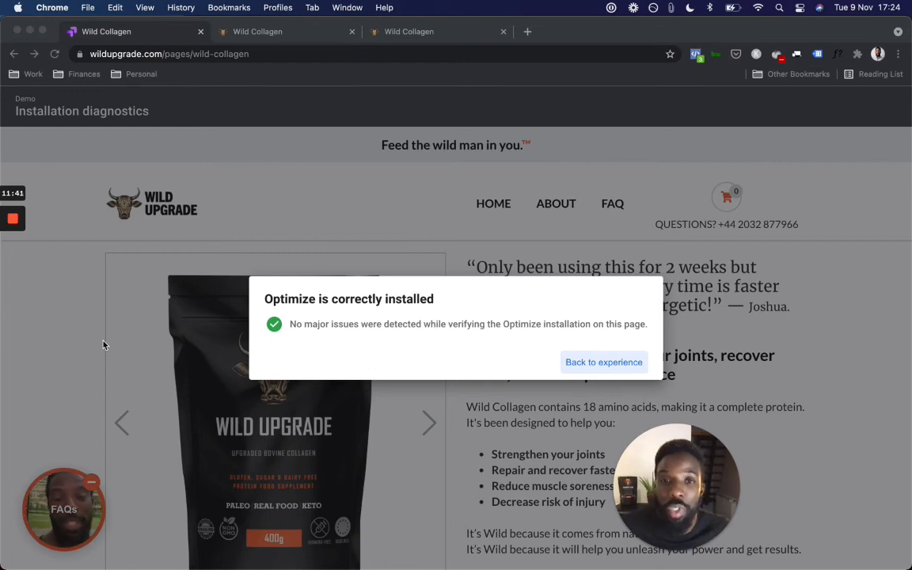
Step: Leave the installation diagnostics and return to the Demo experience details
click(603, 366)
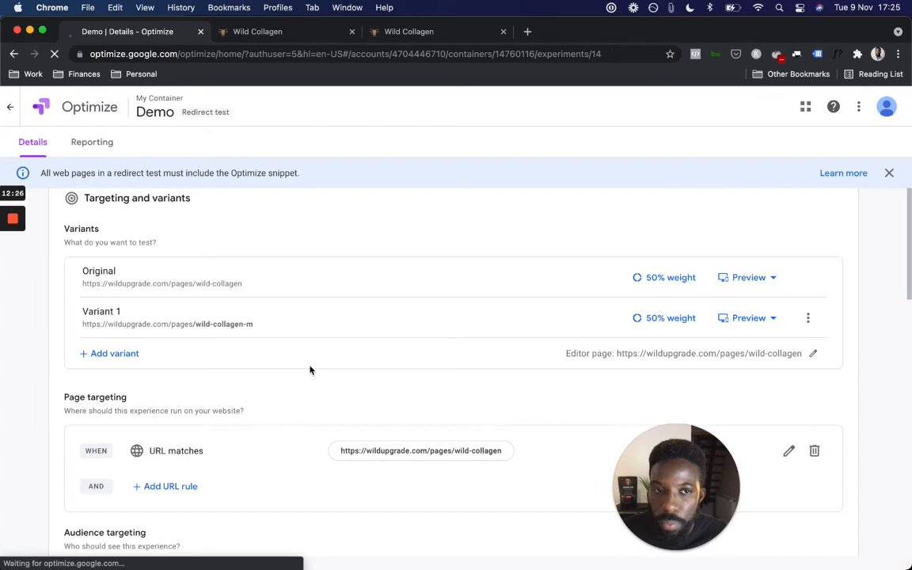
scroll(309, 368, down, 5)
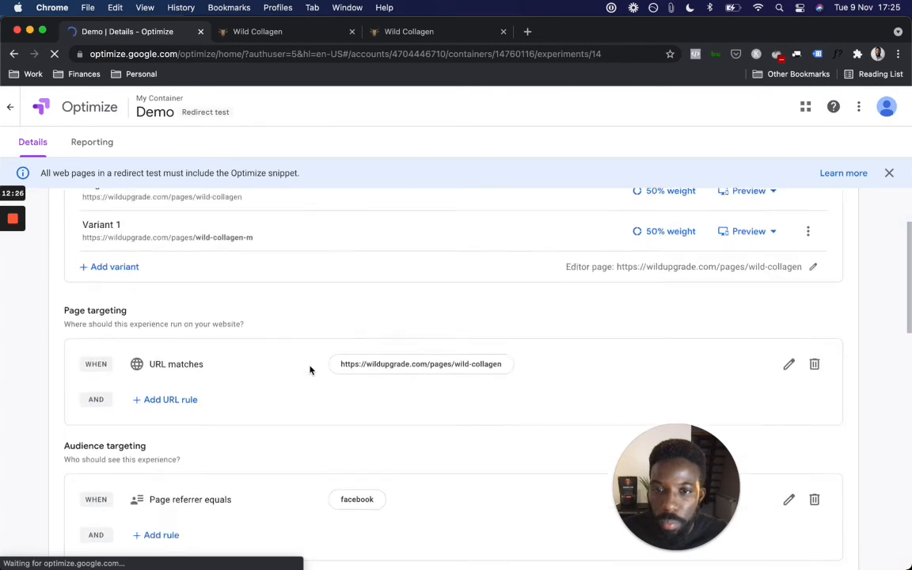
scroll(309, 370, up, 3)
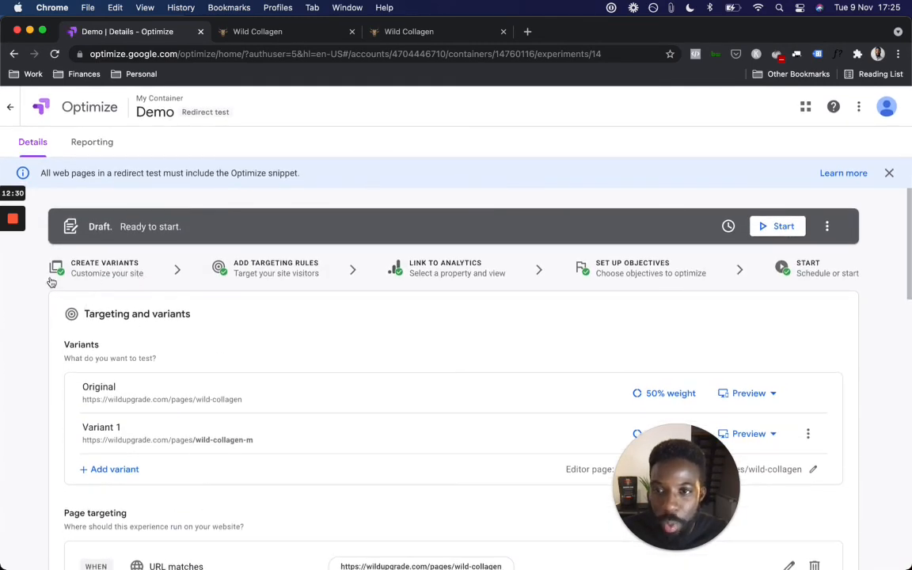
scroll(307, 388, down, 3)
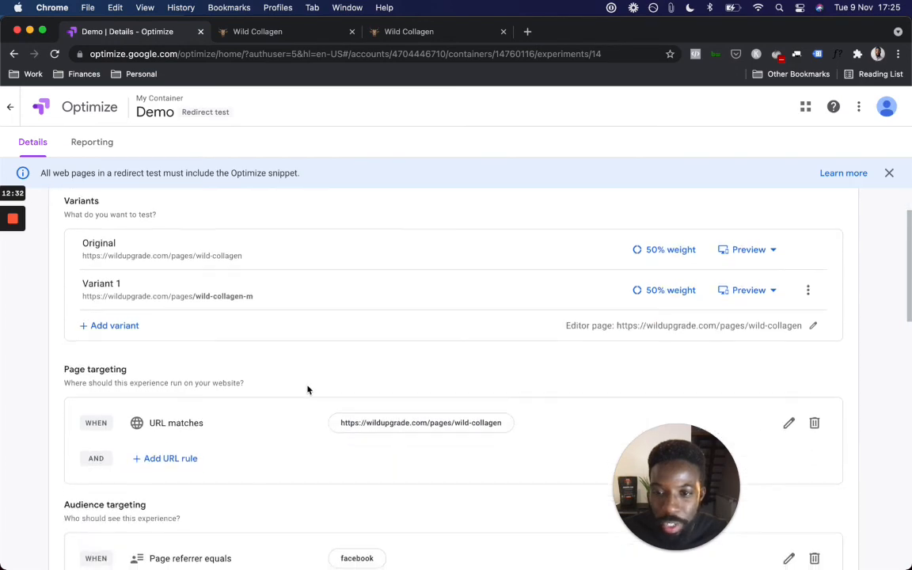
scroll(271, 440, up, 5)
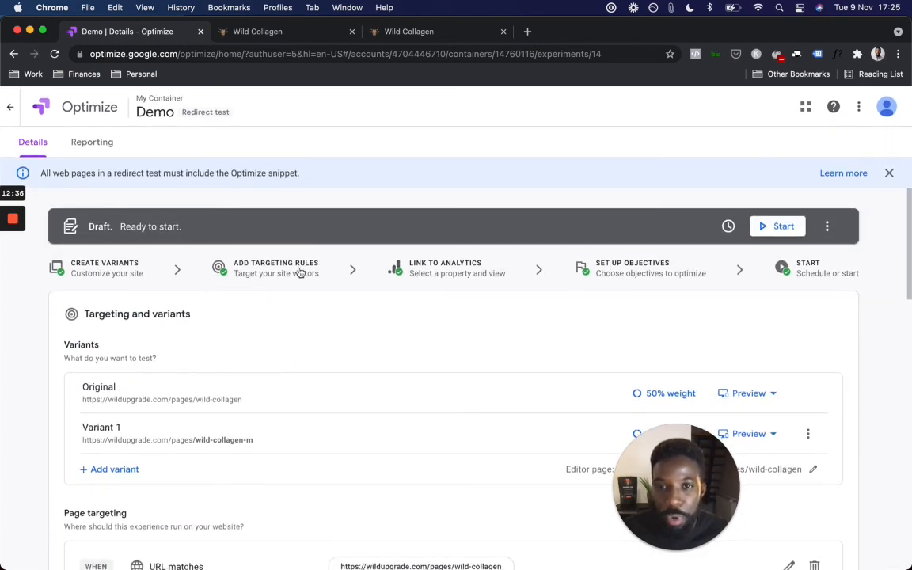
scroll(438, 286, down, 1)
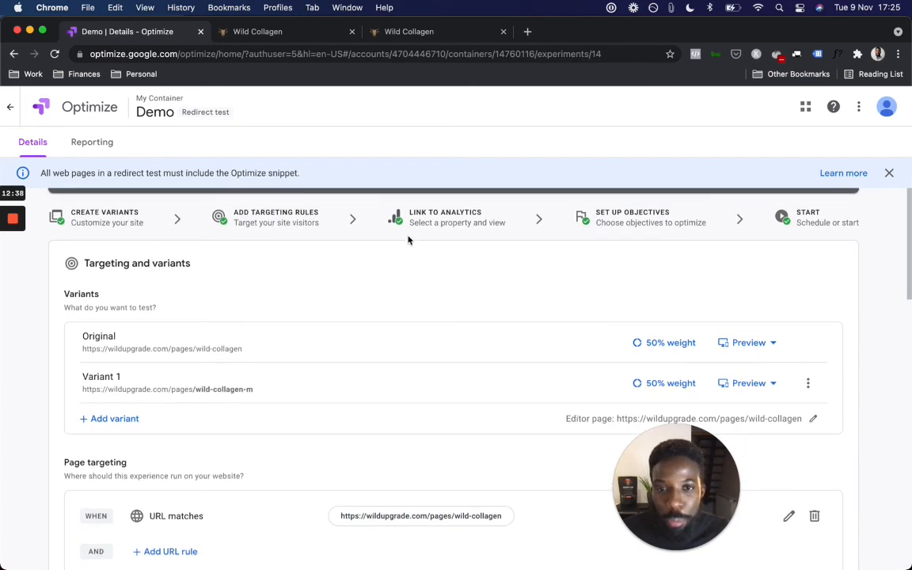
scroll(438, 230, up, 1)
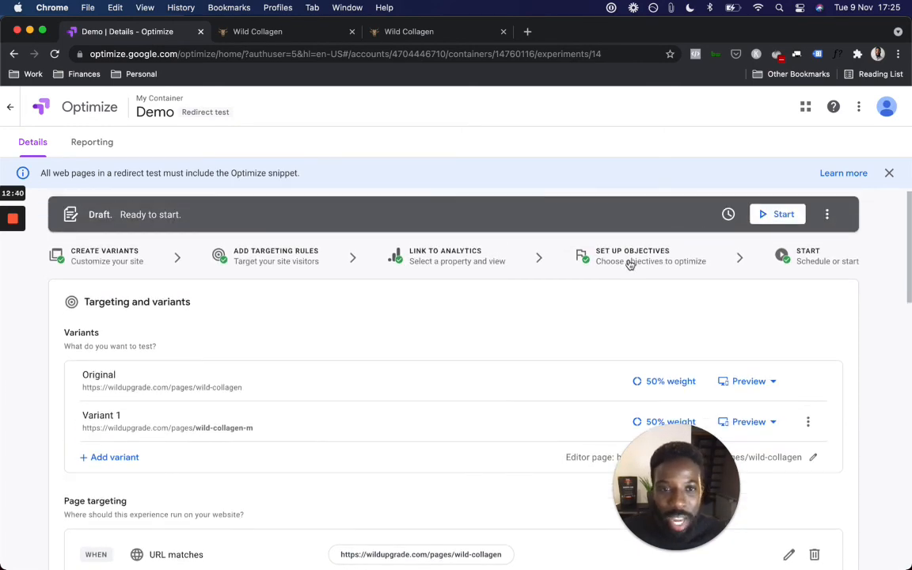
scroll(631, 263, down, 2)
scroll(562, 293, down, 10)
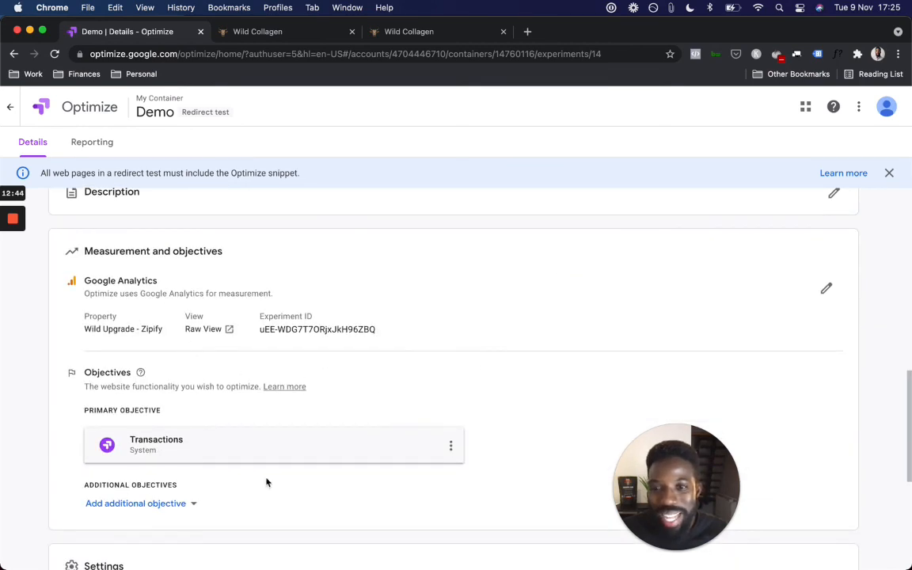
click(451, 448)
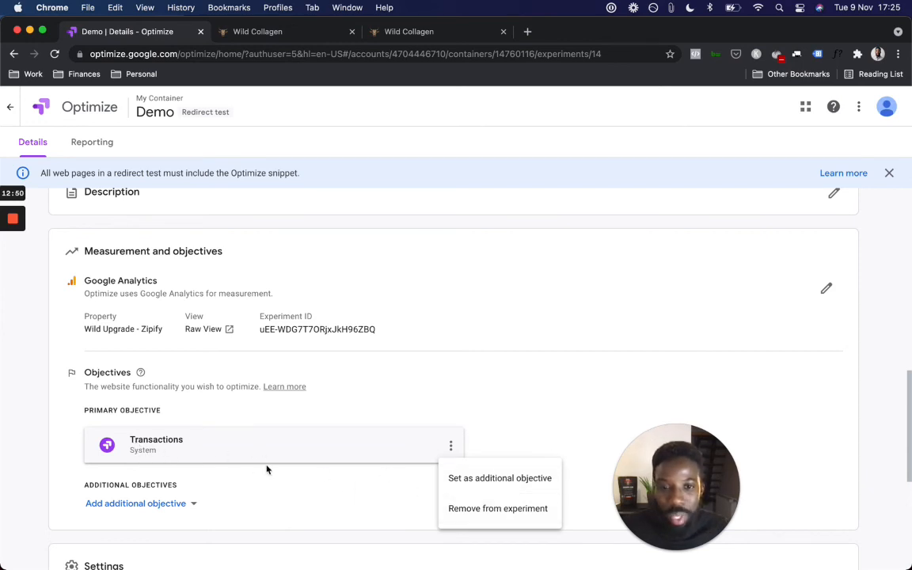
click(190, 508)
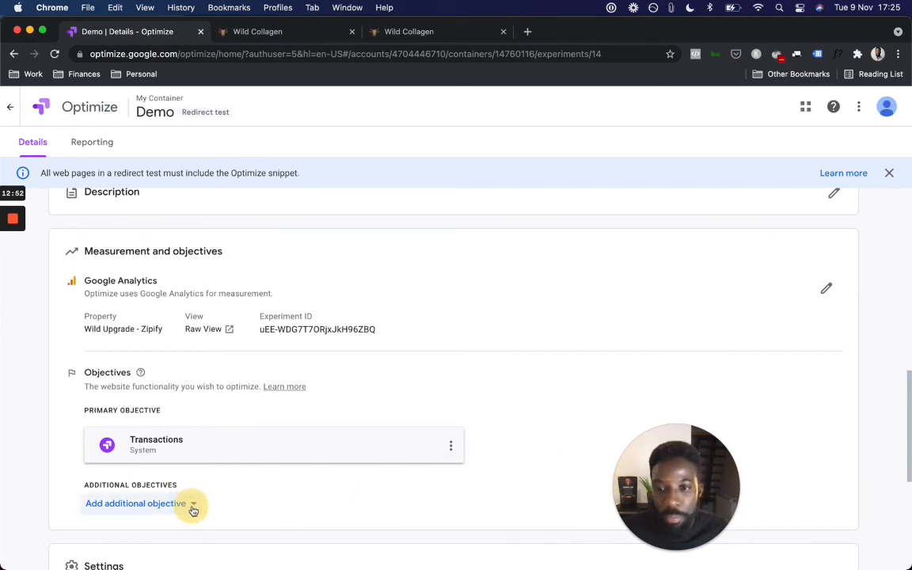
click(190, 507)
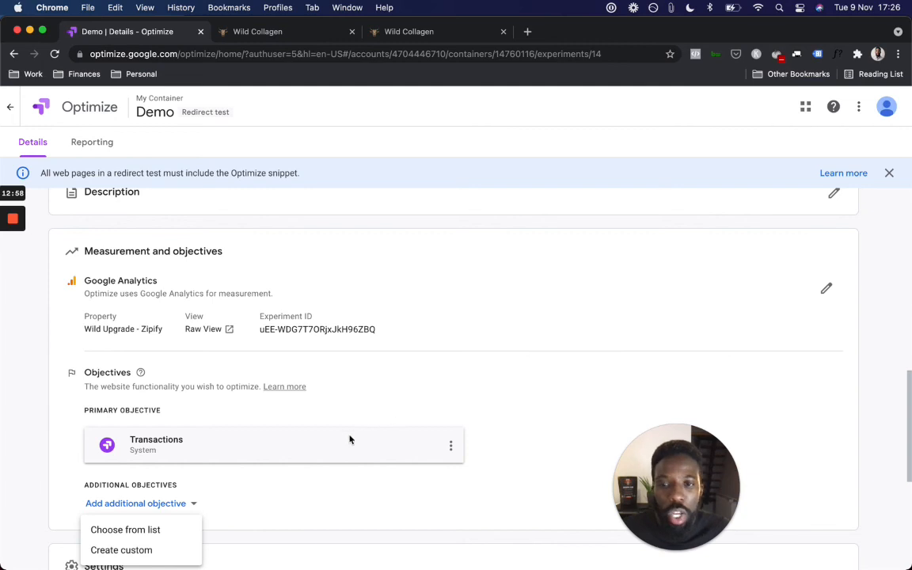
click(498, 440)
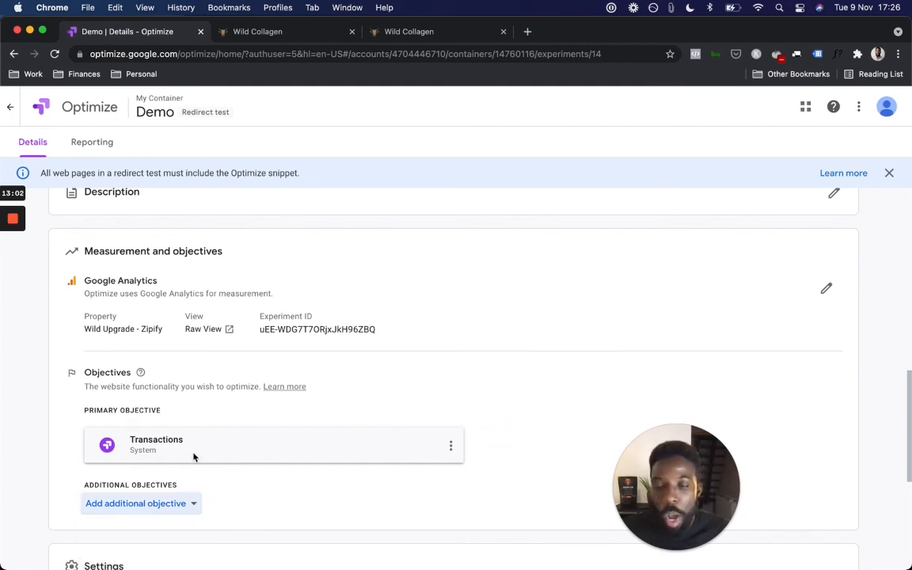
scroll(193, 457, down, 3)
scroll(193, 457, down, 3)
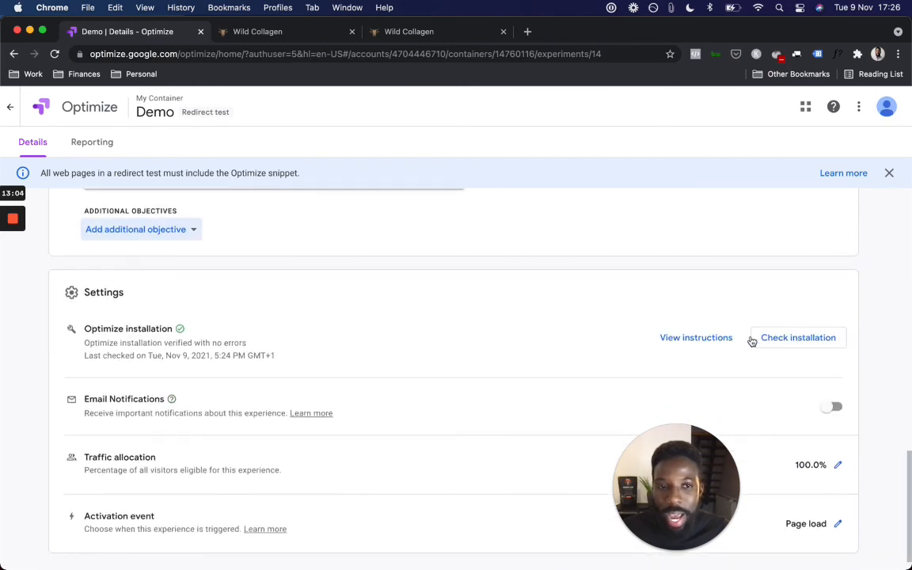
scroll(763, 367, down, 1)
scroll(763, 366, up, 3)
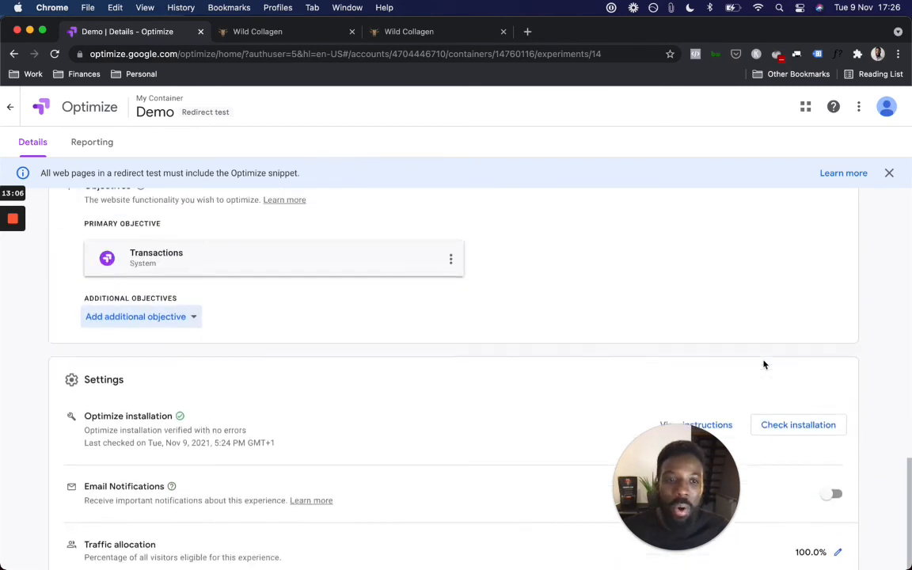
scroll(764, 364, down, 3)
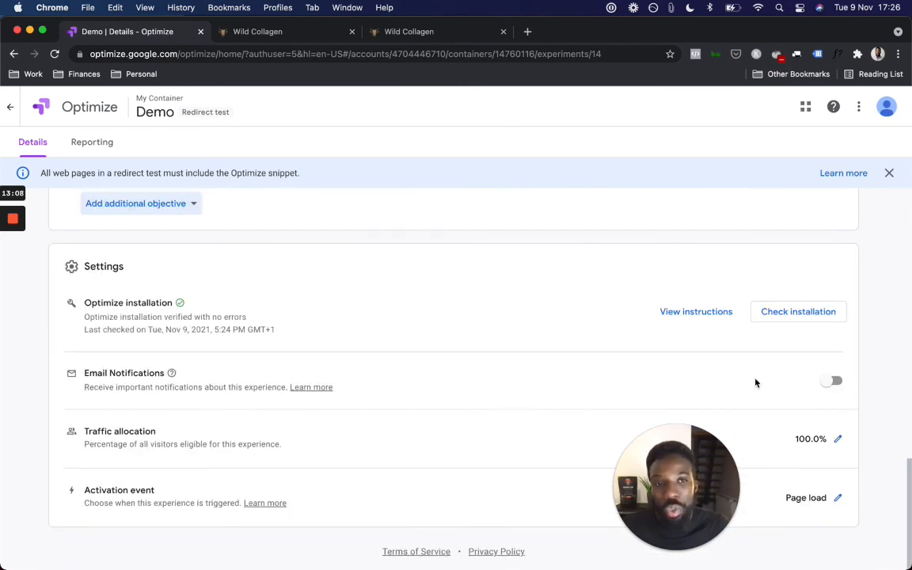
scroll(736, 376, up, 5)
scroll(730, 374, up, 10)
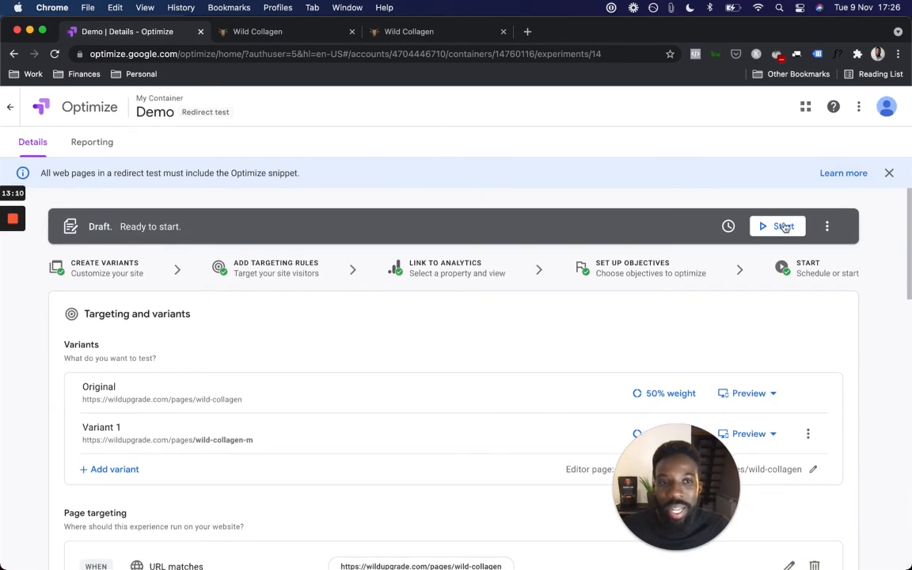
Step: Return to the My Container experiences list and open the Demo draft's options menu
click(10, 107)
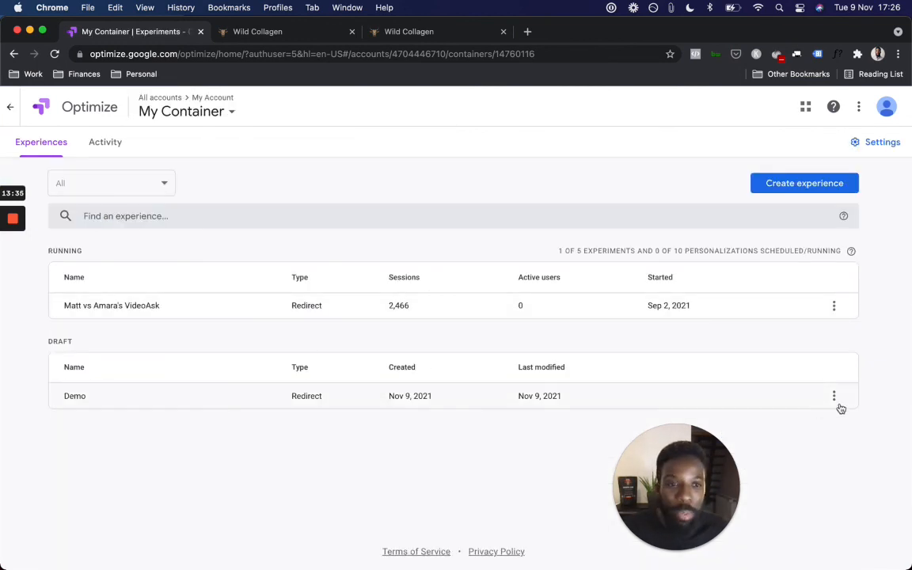
click(834, 398)
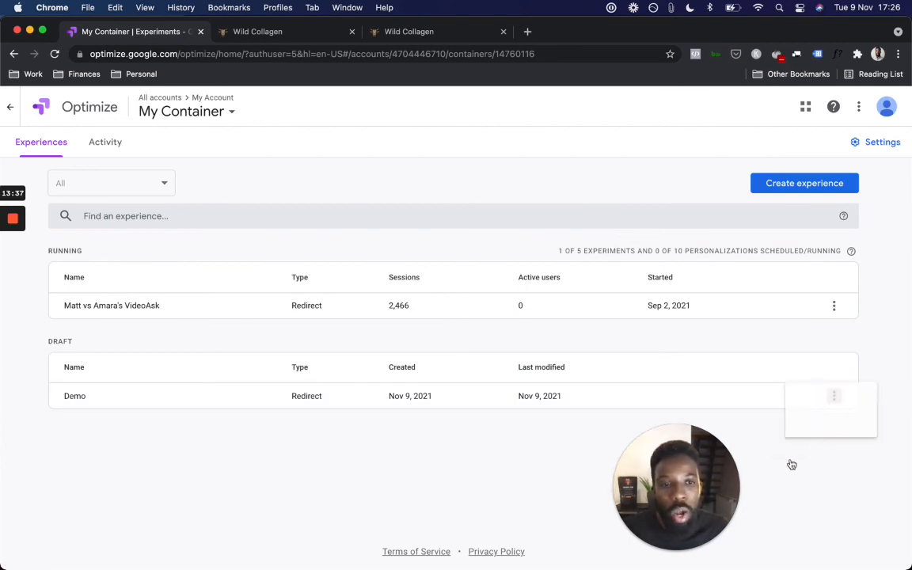